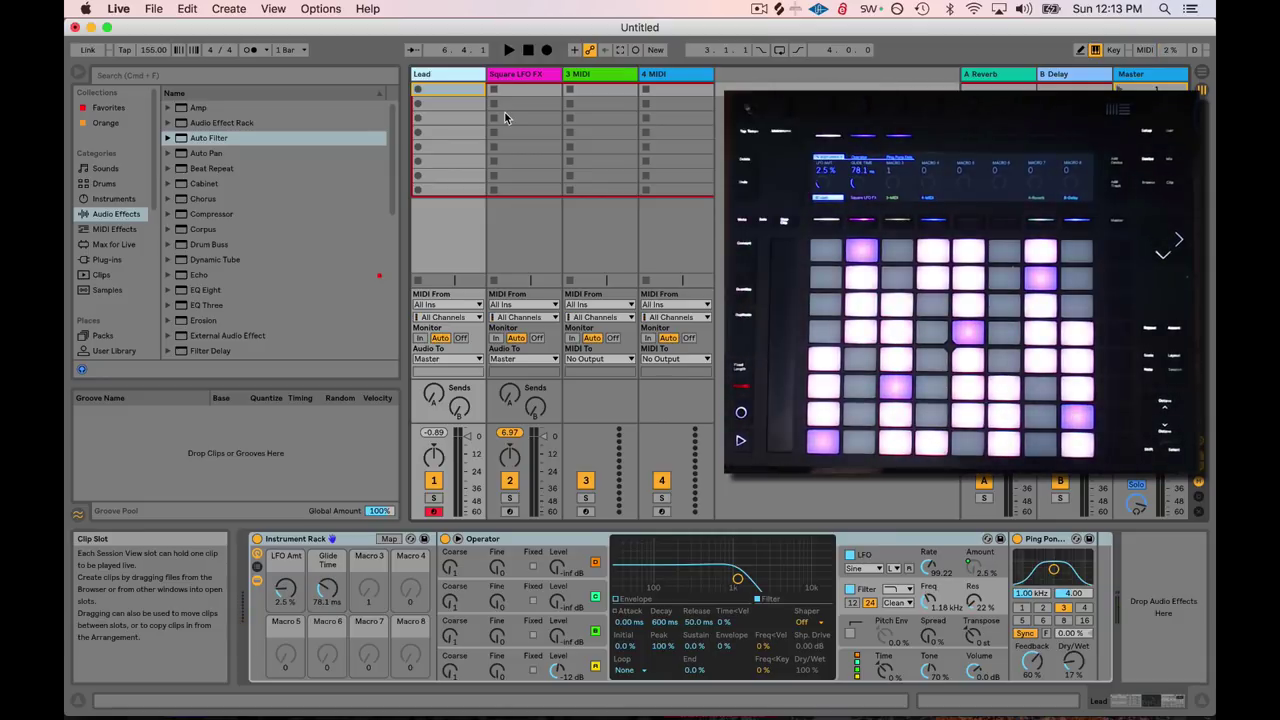
# - Load an Operator instrument from the browser's Instruments onto track 3
pyautogui.click(585, 80)
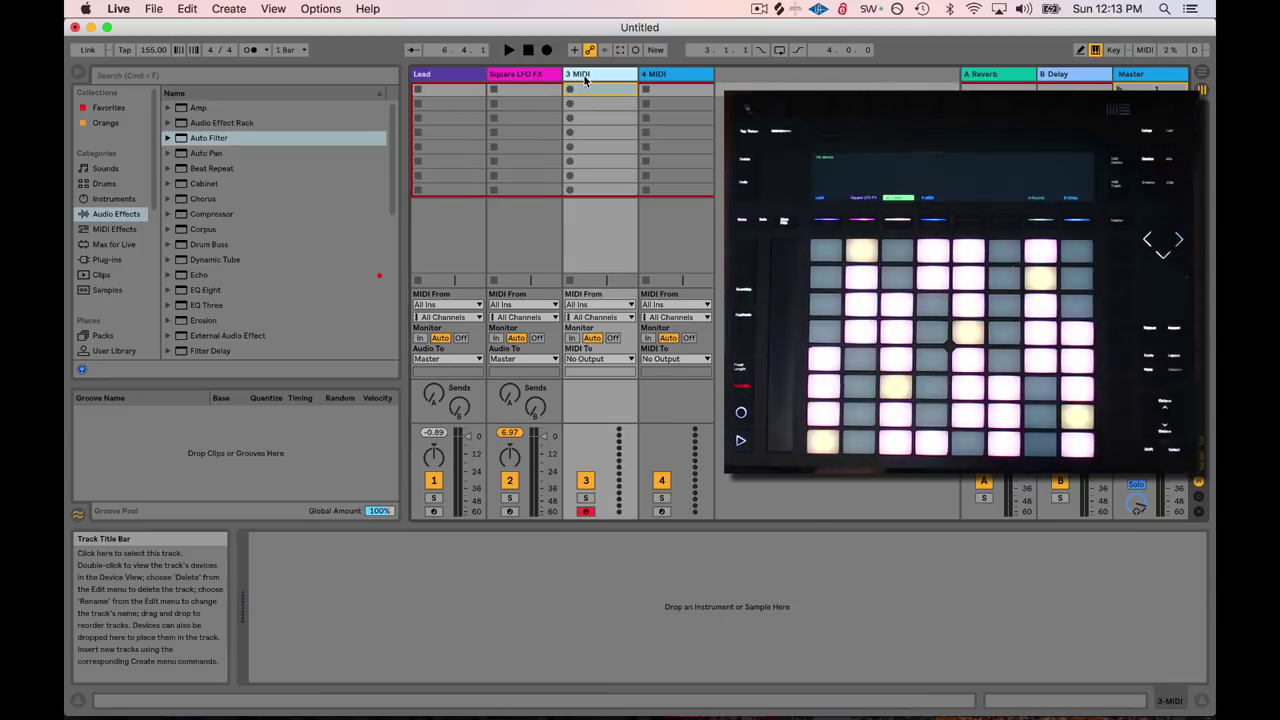
pyautogui.scroll(-5, 227, 242)
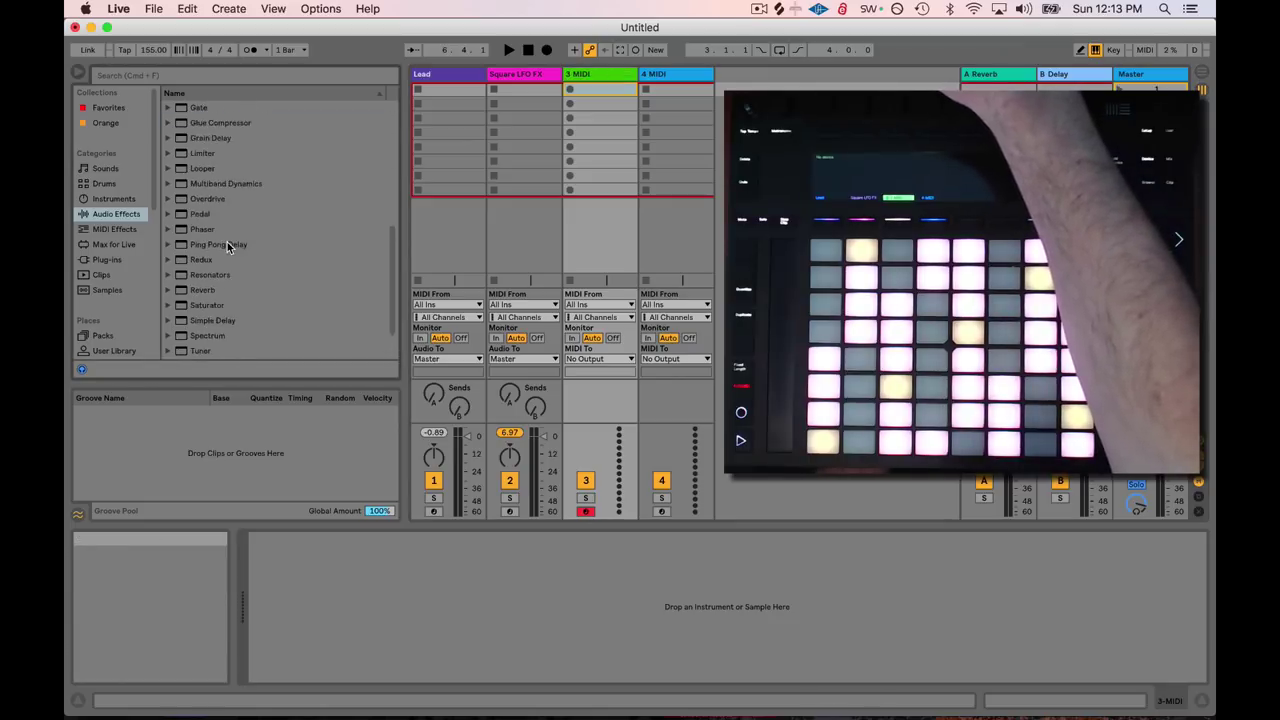
pyautogui.click(113, 198)
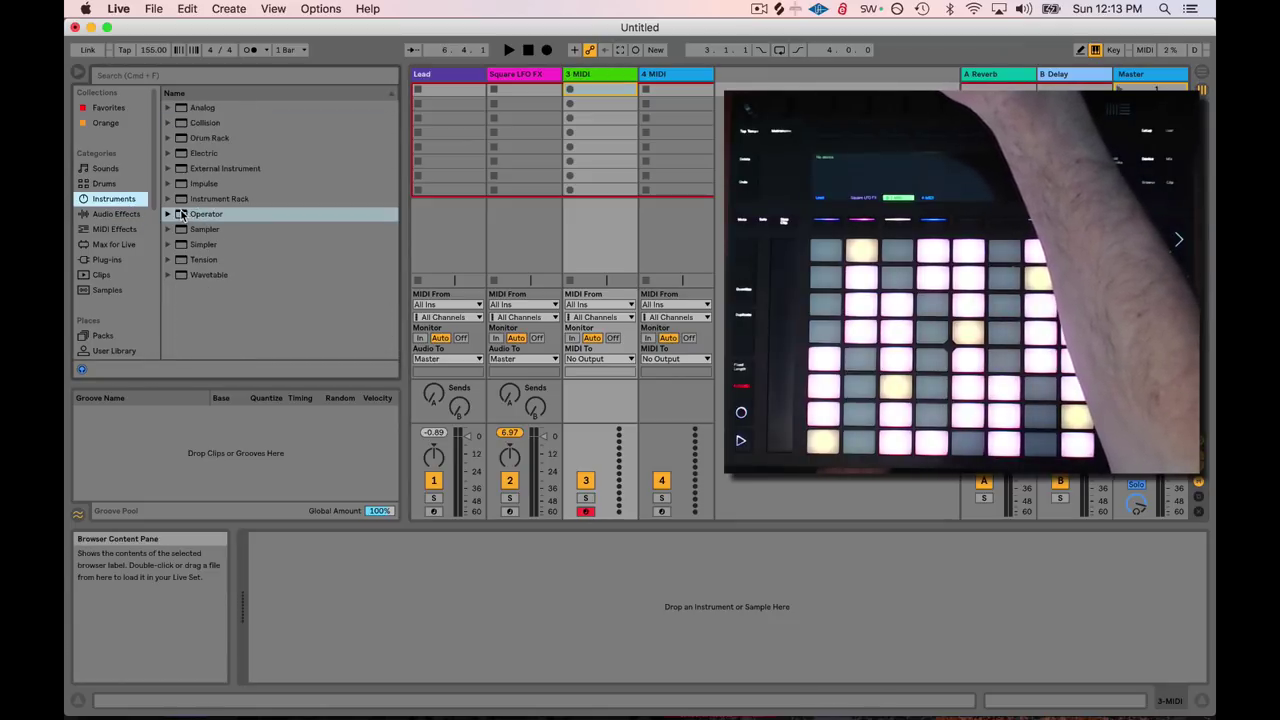
pyautogui.moveTo(183, 214); pyautogui.dragTo(610, 88)
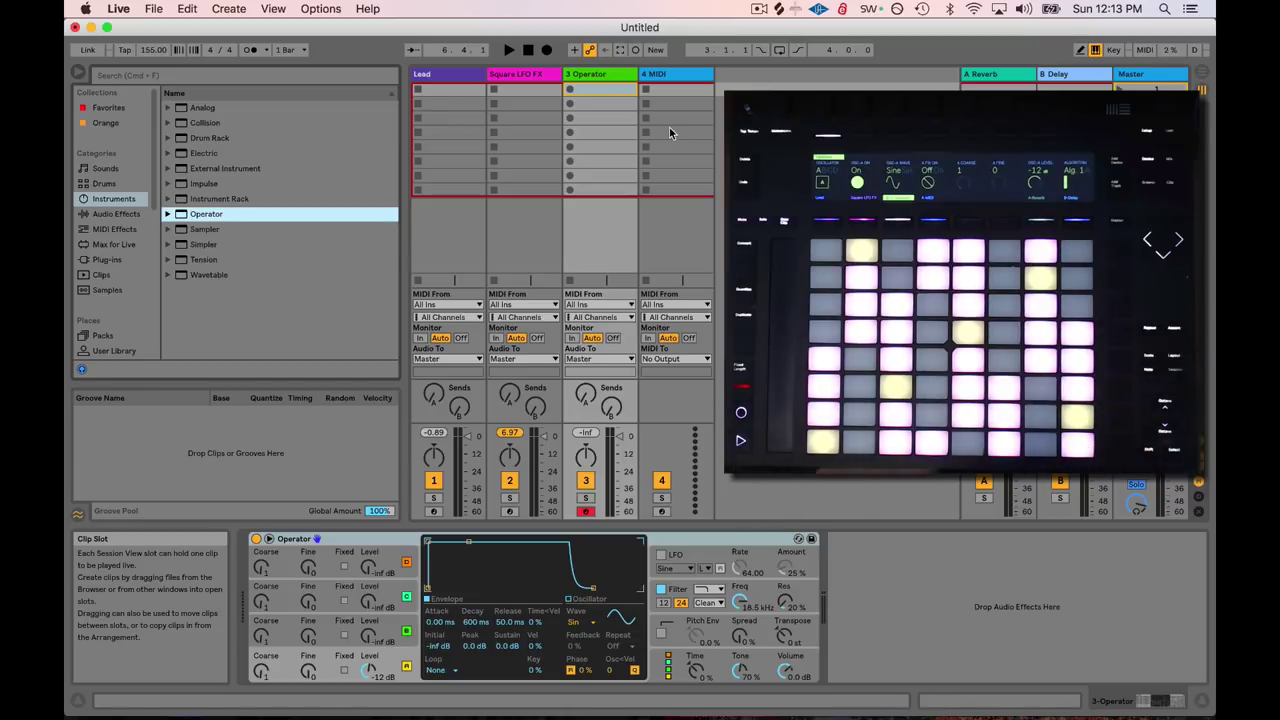
# - Change oscillator A's waveform from Sine to Saw D
pyautogui.click(573, 623)
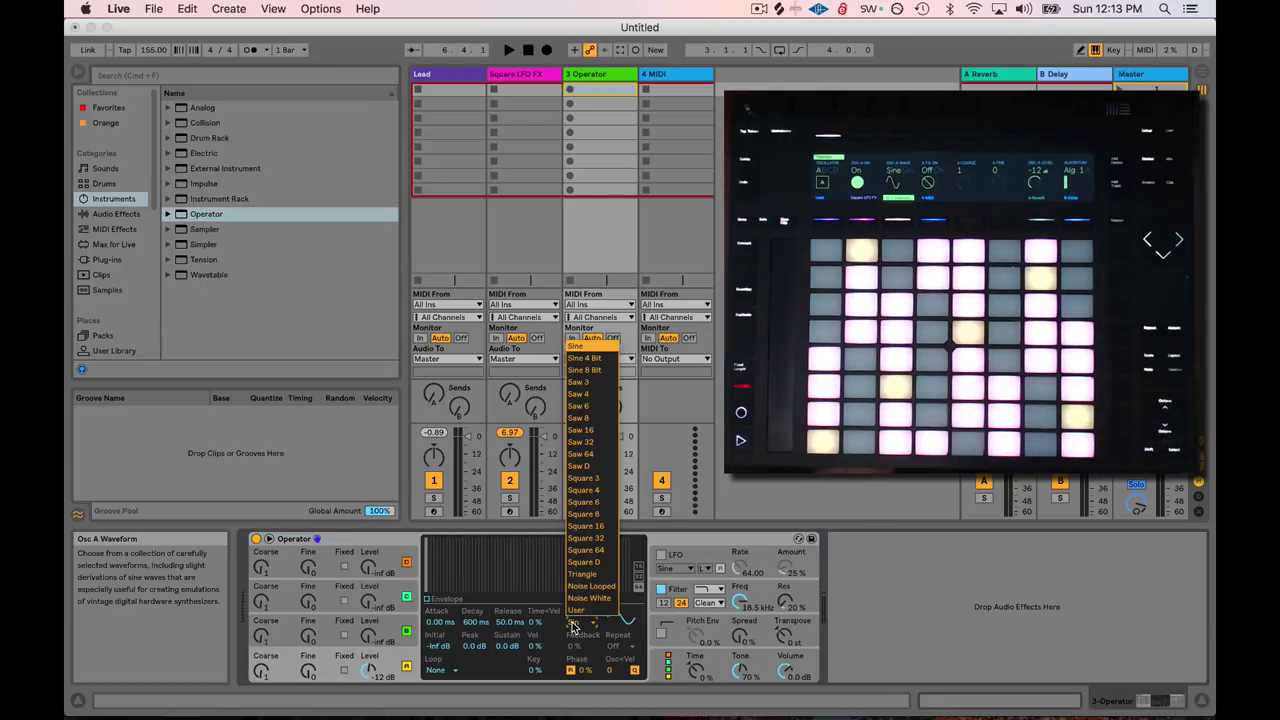
pyautogui.click(579, 466)
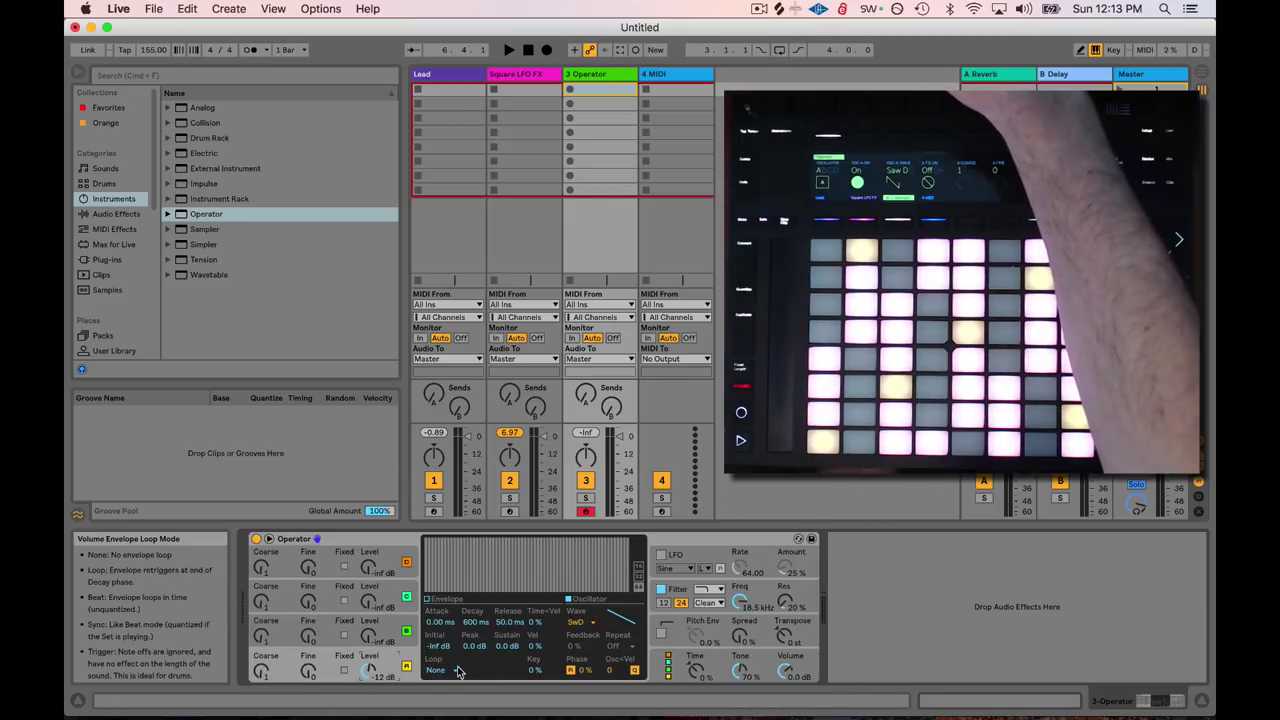
pyautogui.click(579, 622)
pyautogui.click(594, 475)
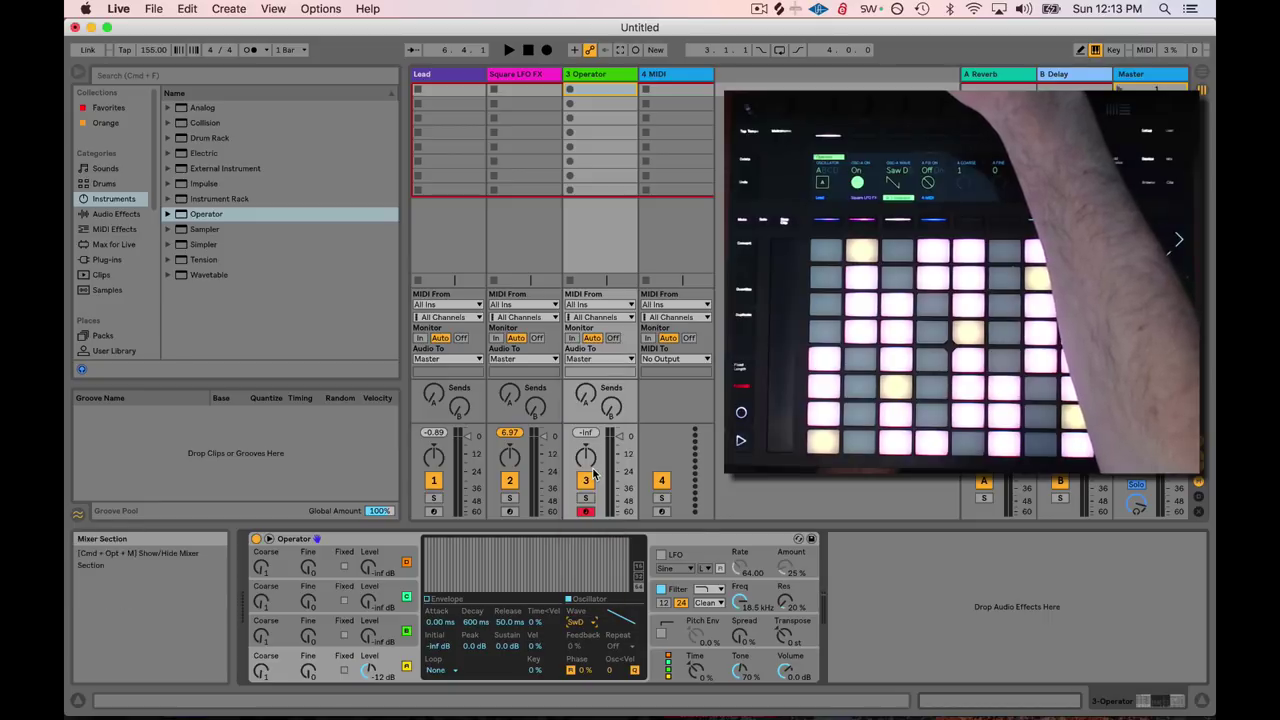
# - Switch on Operator's filter and drop its cutoff from 18.5 kHz to 1.06 kHz
pyautogui.click(678, 591)
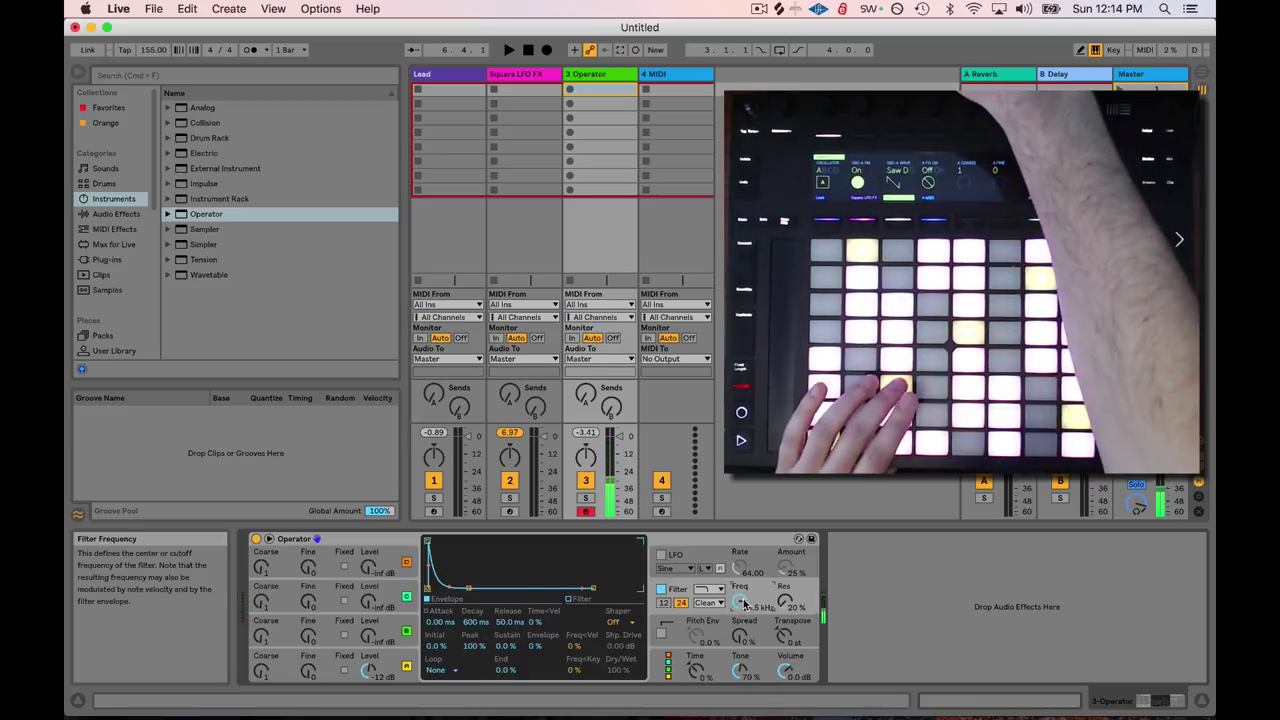
pyautogui.moveTo(768, 606); pyautogui.dragTo(741, 636)
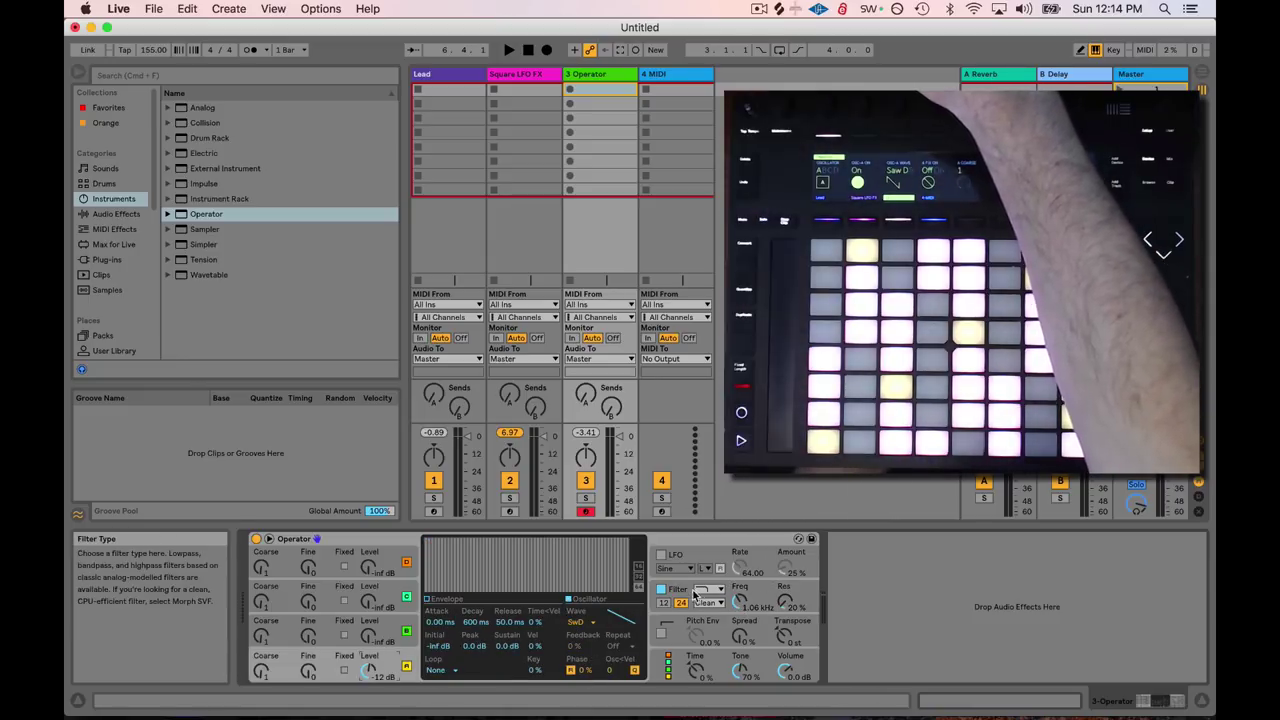
# - Raise the Operator filter's Res knob to 31 %, keeping cutoff at 1.06 kHz
pyautogui.click(686, 594)
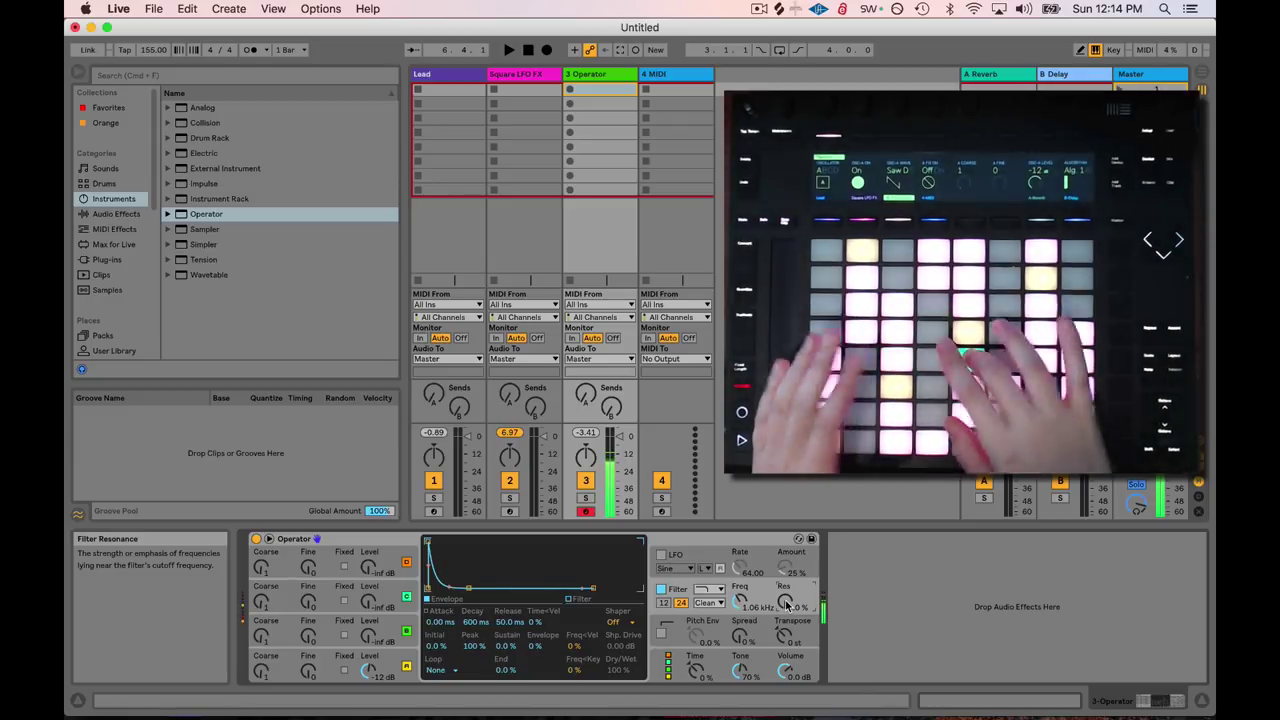
pyautogui.moveTo(787, 604); pyautogui.dragTo(787, 590)
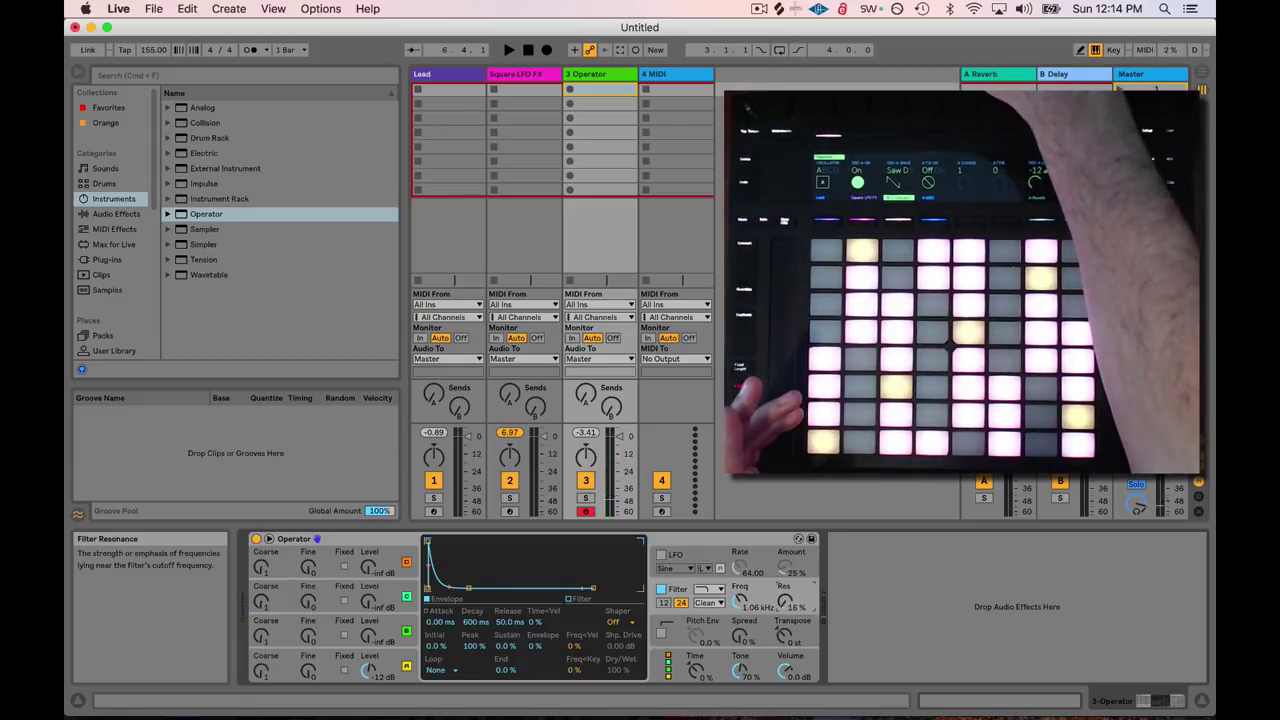
pyautogui.moveTo(787, 590); pyautogui.dragTo(789, 602)
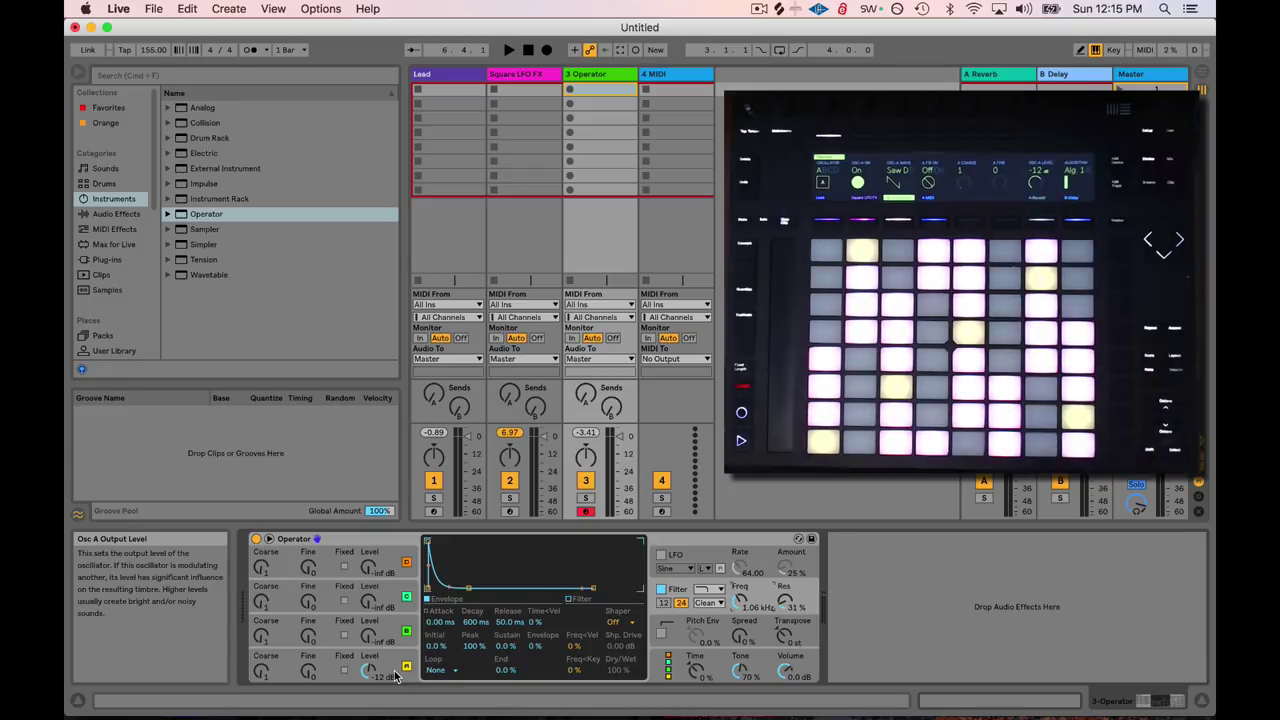
# - Set Operator's global Voices from 6 to 1 for monophonic playing
pyautogui.click(659, 670)
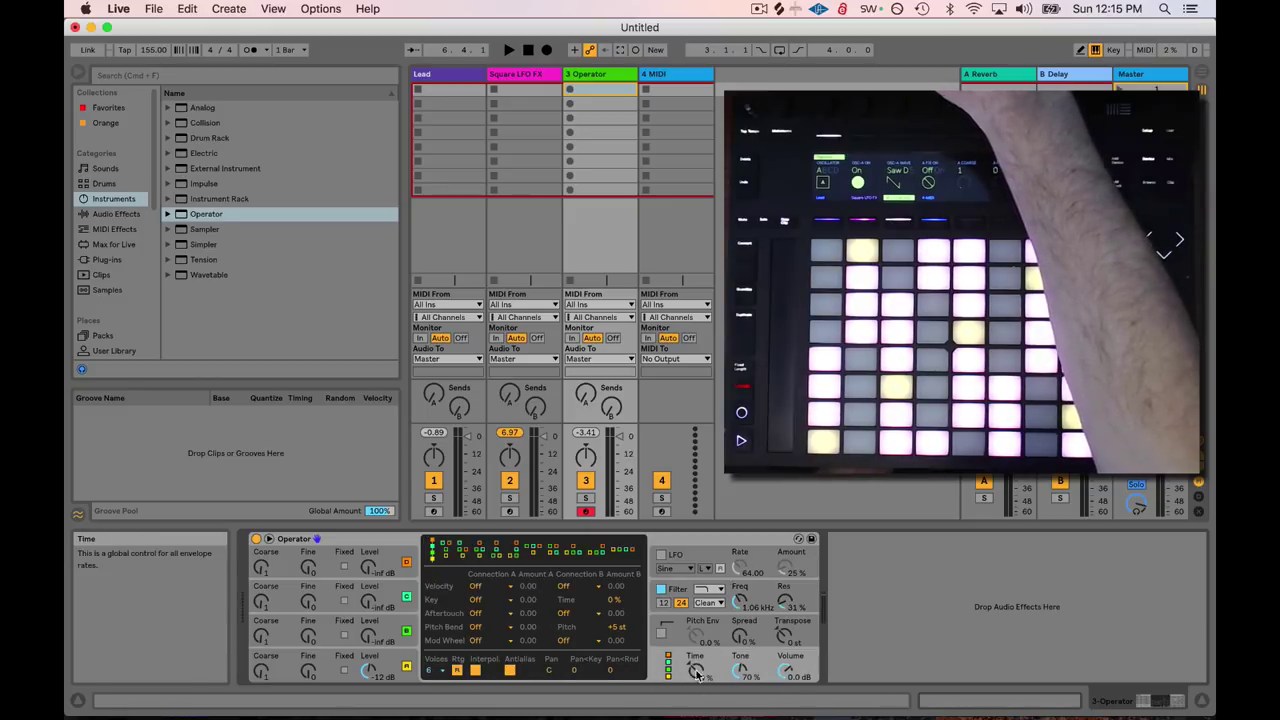
pyautogui.click(444, 675)
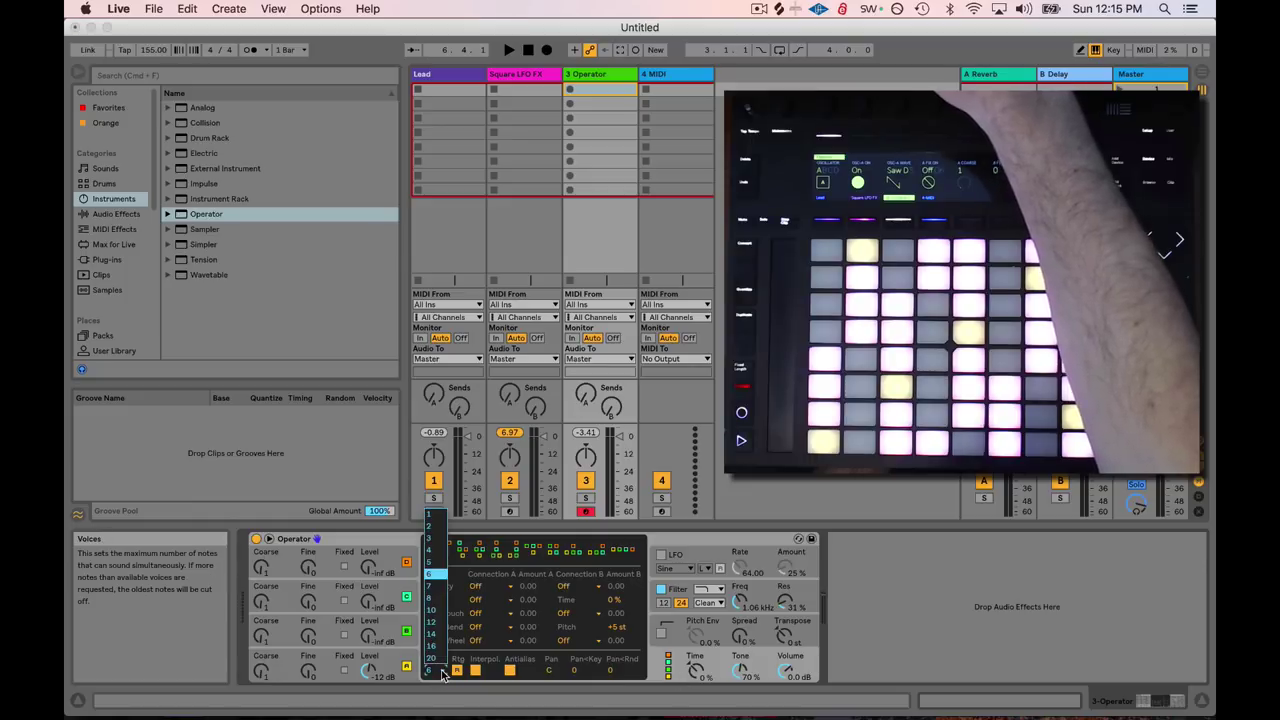
pyautogui.click(436, 515)
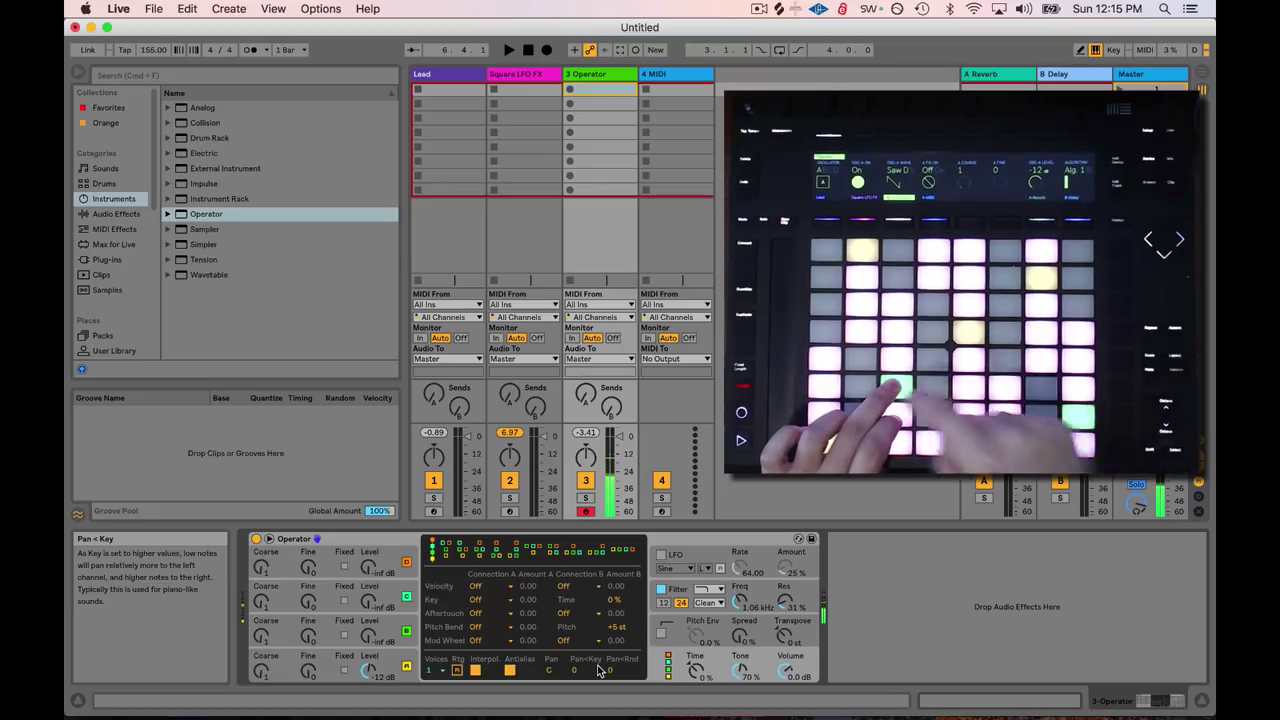
# - Enable Glide in Operator's Pitch section and set Glide Time to 437 ms
pyautogui.click(680, 640)
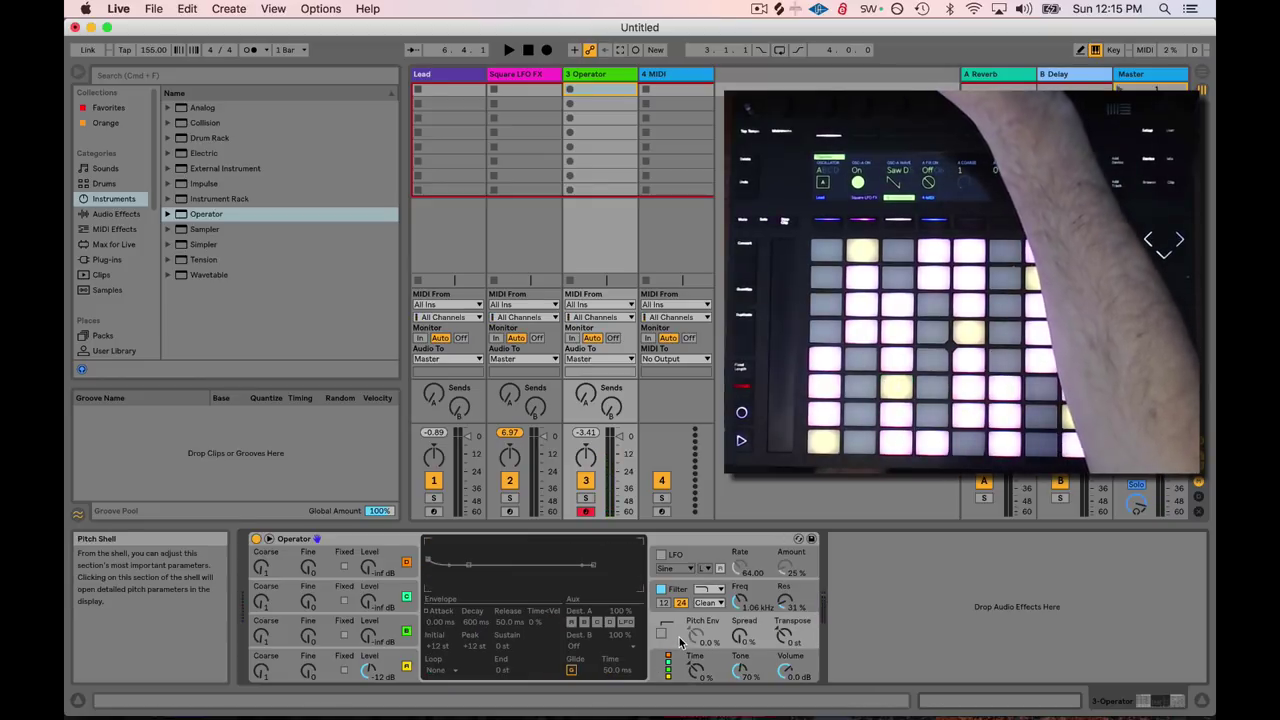
pyautogui.click(572, 672)
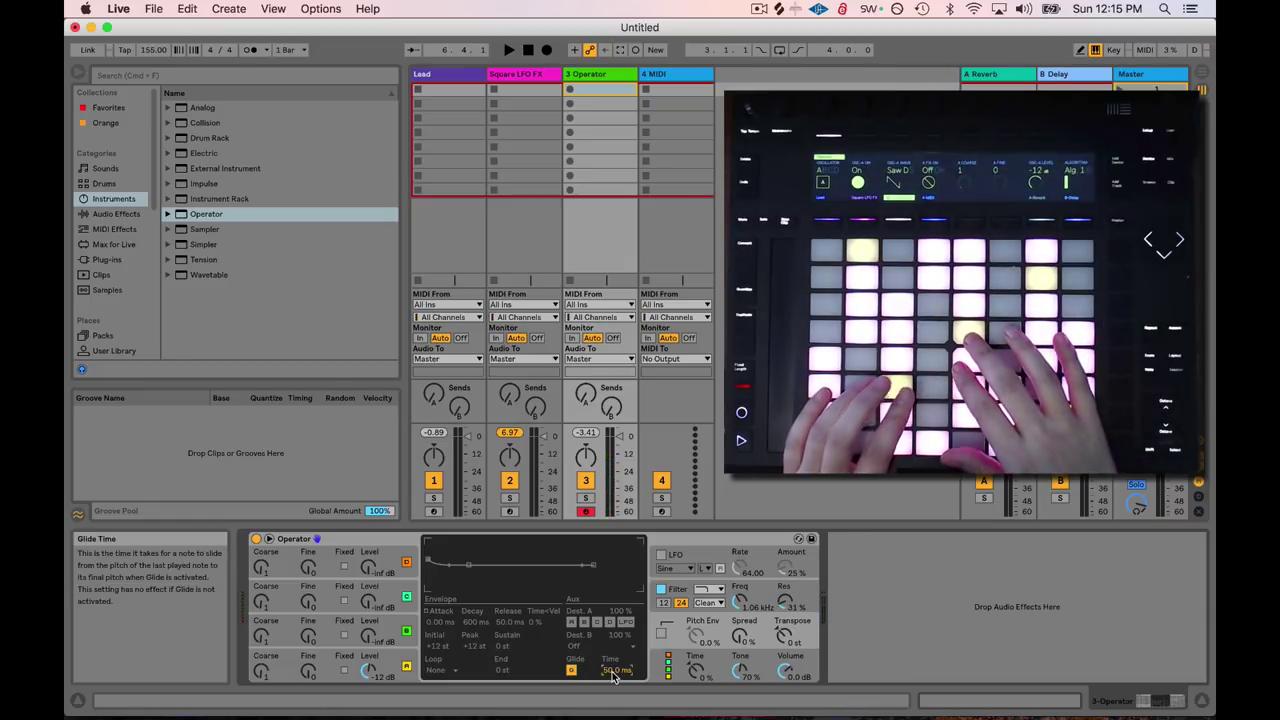
pyautogui.moveTo(614, 677)
pyautogui.mouseDown()
pyautogui.moveTo(614, 652)
pyautogui.moveTo(614, 695)
pyautogui.moveTo(614, 677)
pyautogui.mouseUp()
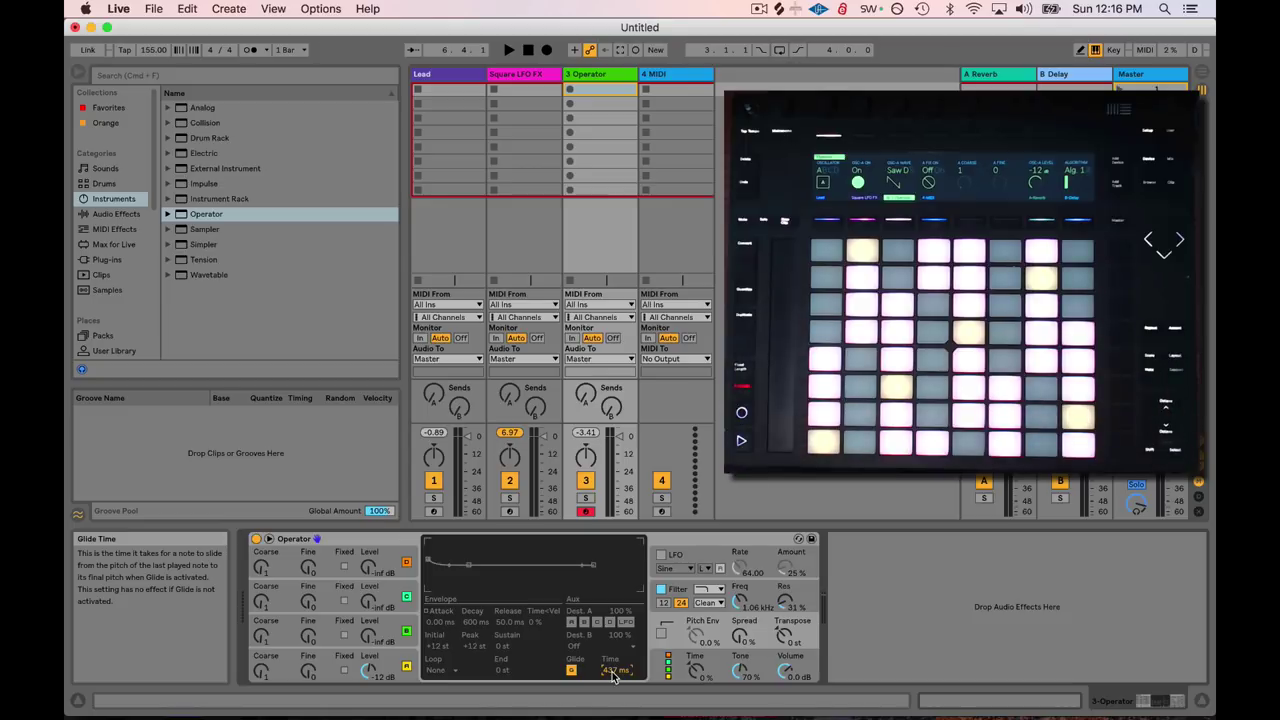
# - Group the Operator into an Instrument Rack and show its macro knobs
pyautogui.rightClick(336, 541)
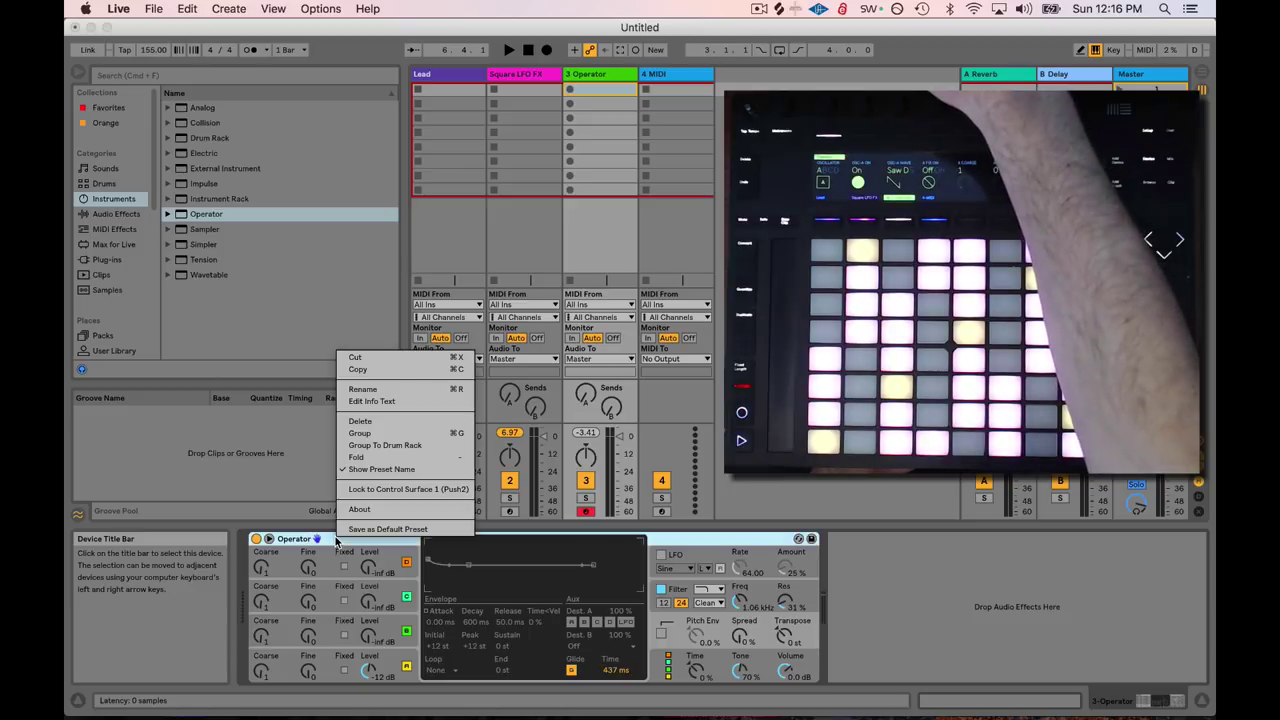
pyautogui.click(379, 434)
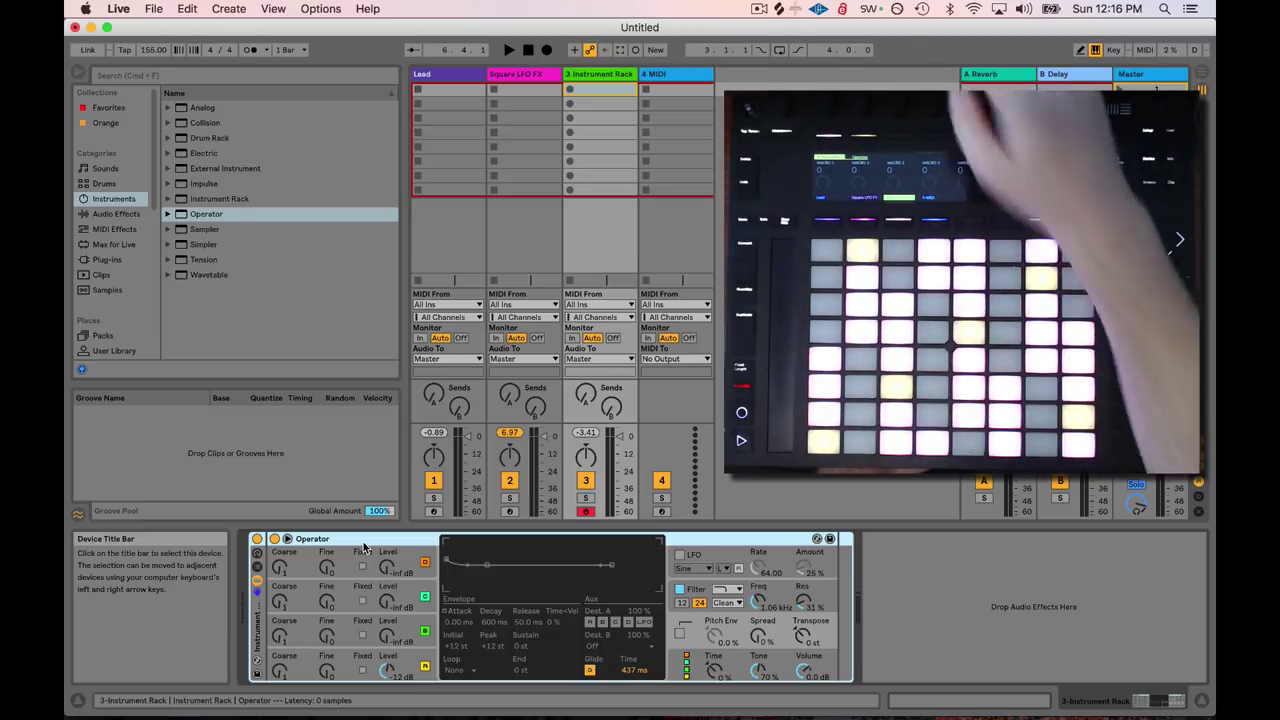
pyautogui.click(259, 551)
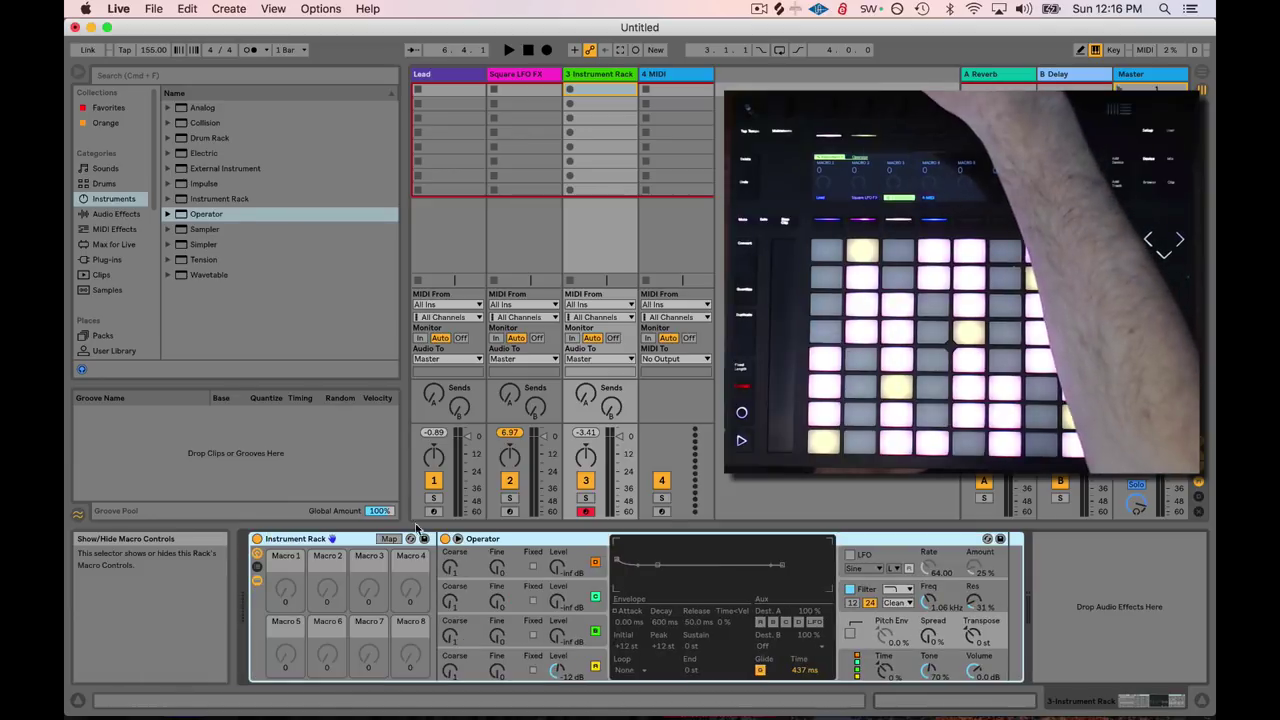
# - Map Glide Time to Macro 2 with a range of 0.60 ms to 2.84 s
pyautogui.click(389, 539)
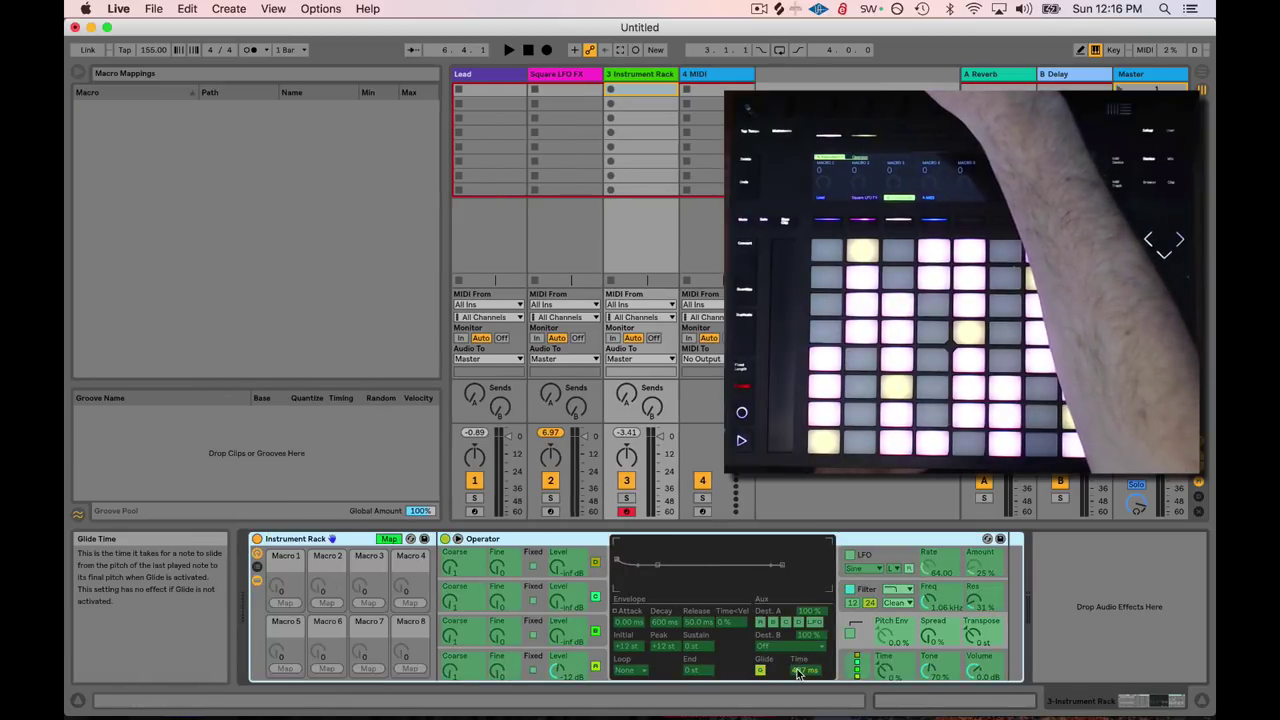
pyautogui.click(803, 674)
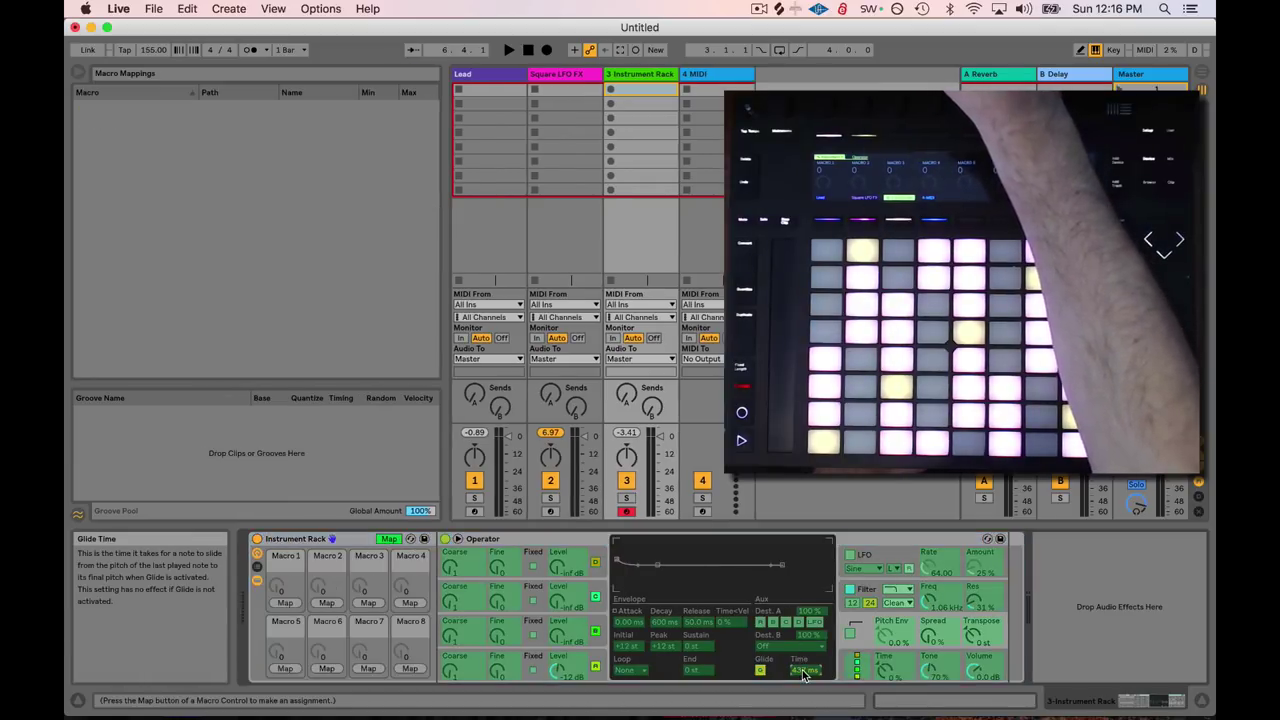
pyautogui.click(327, 603)
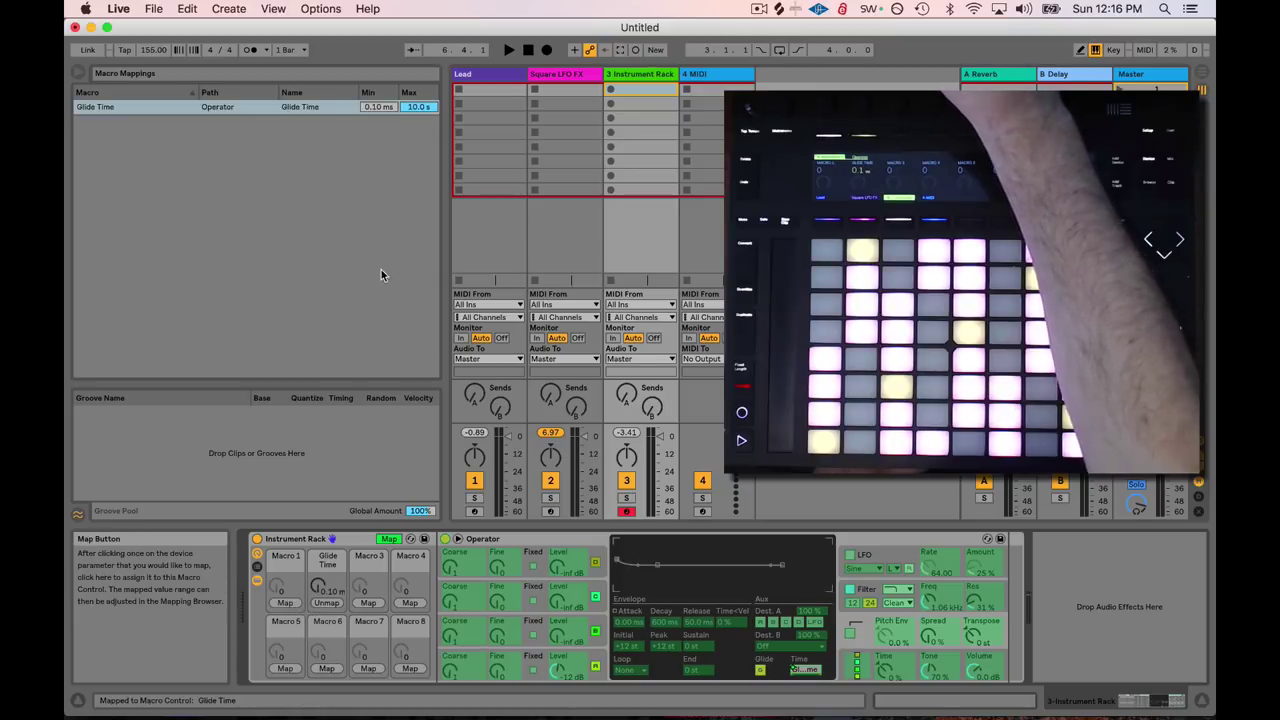
pyautogui.click(380, 107)
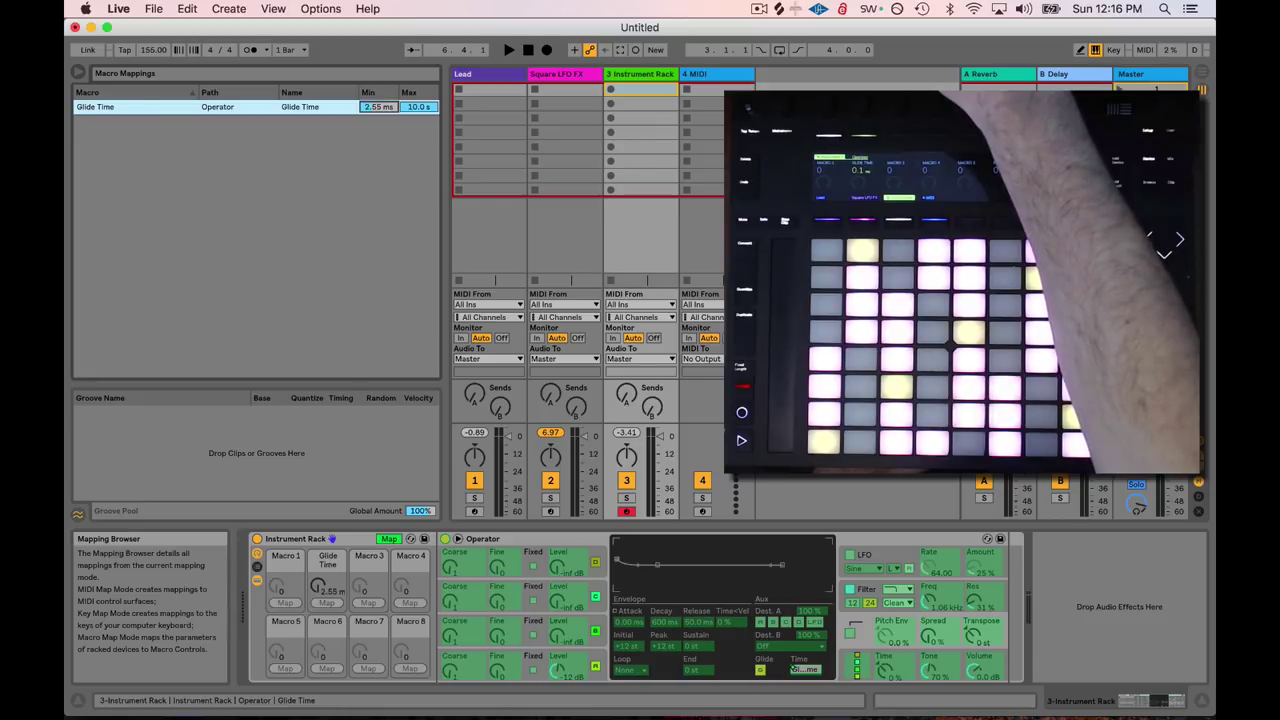
pyautogui.moveTo(418, 107); pyautogui.dragTo(418, 180)
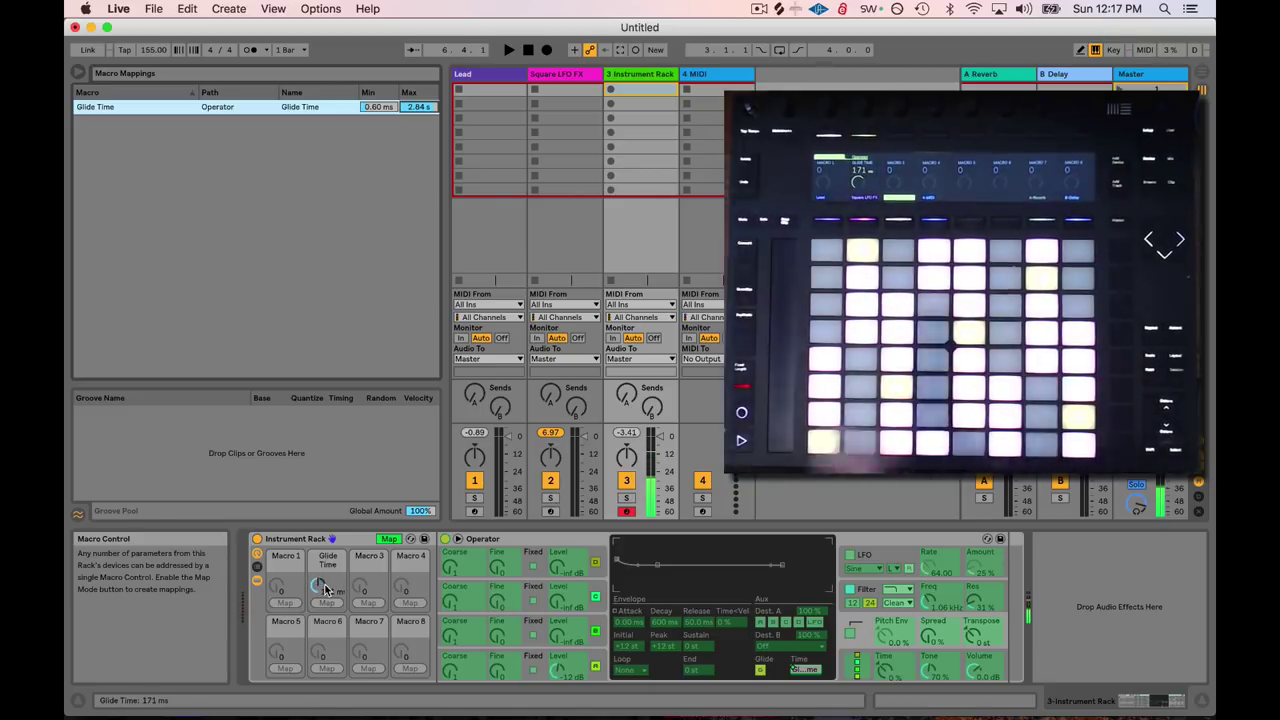
# - Switch on Operator's Sine LFO and adjust its rate
pyautogui.click(385, 541)
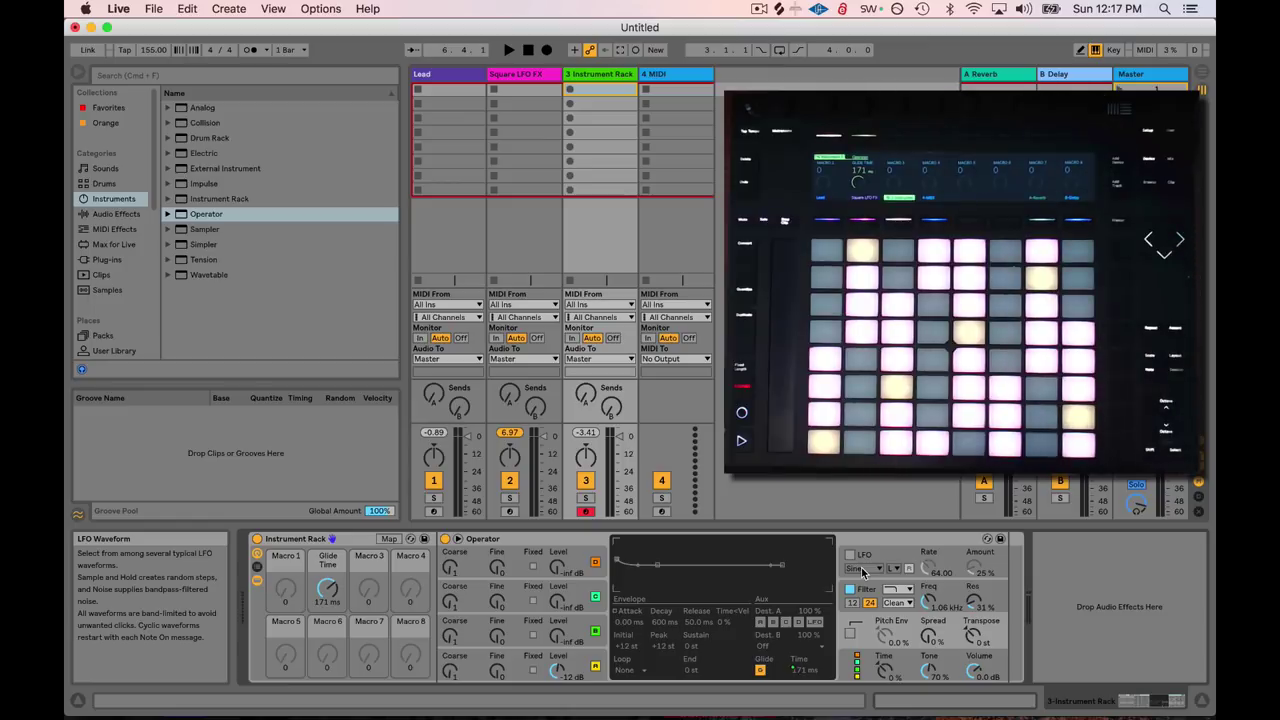
pyautogui.click(871, 557)
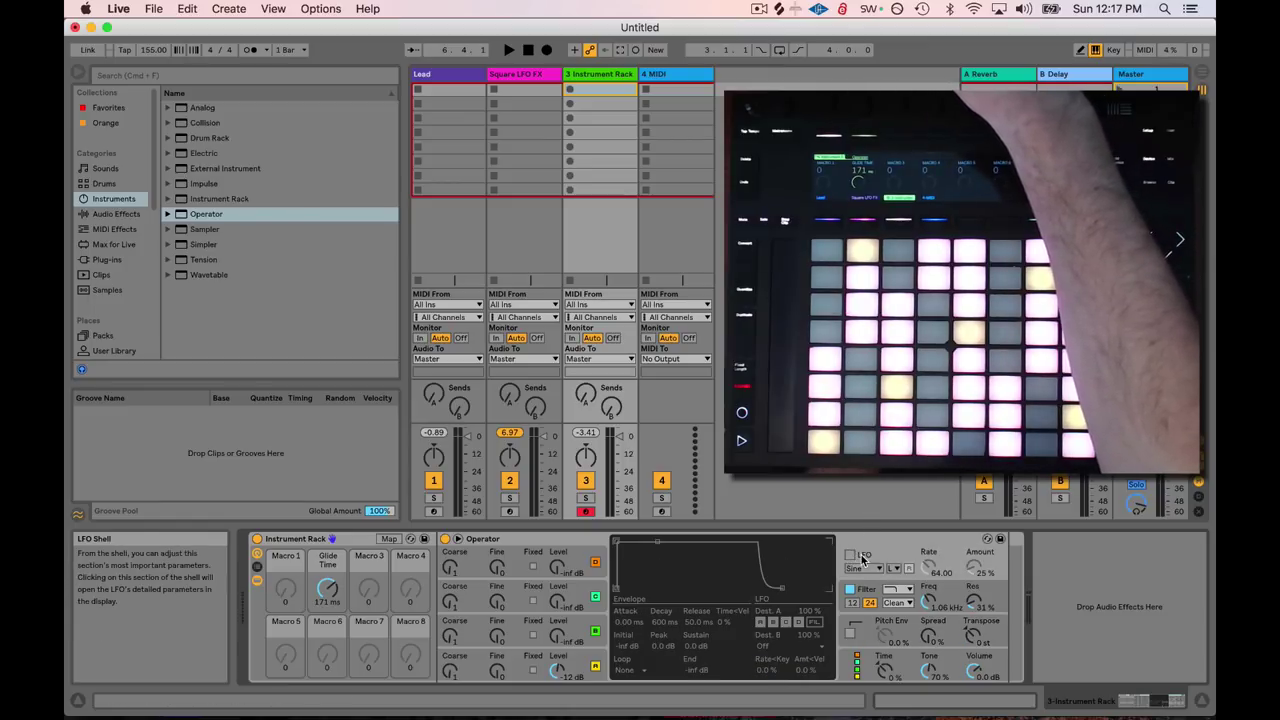
pyautogui.click(850, 555)
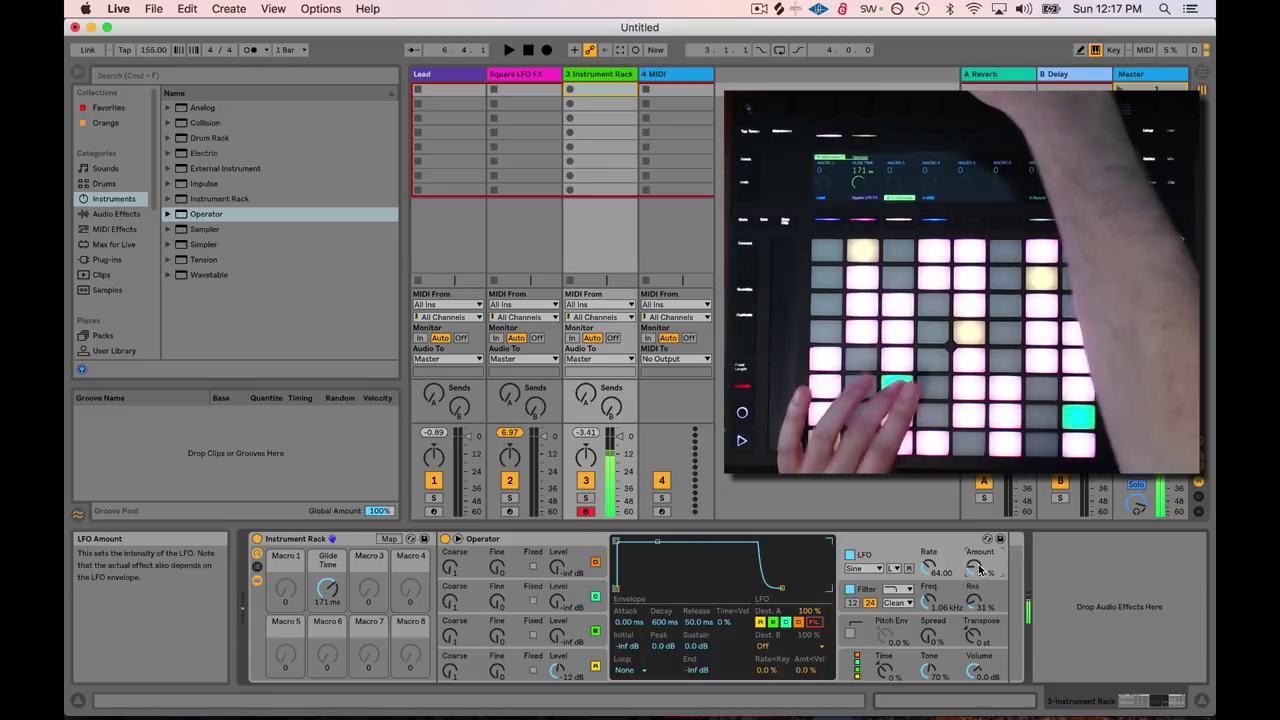
pyautogui.moveTo(929, 568); pyautogui.dragTo(929, 564)
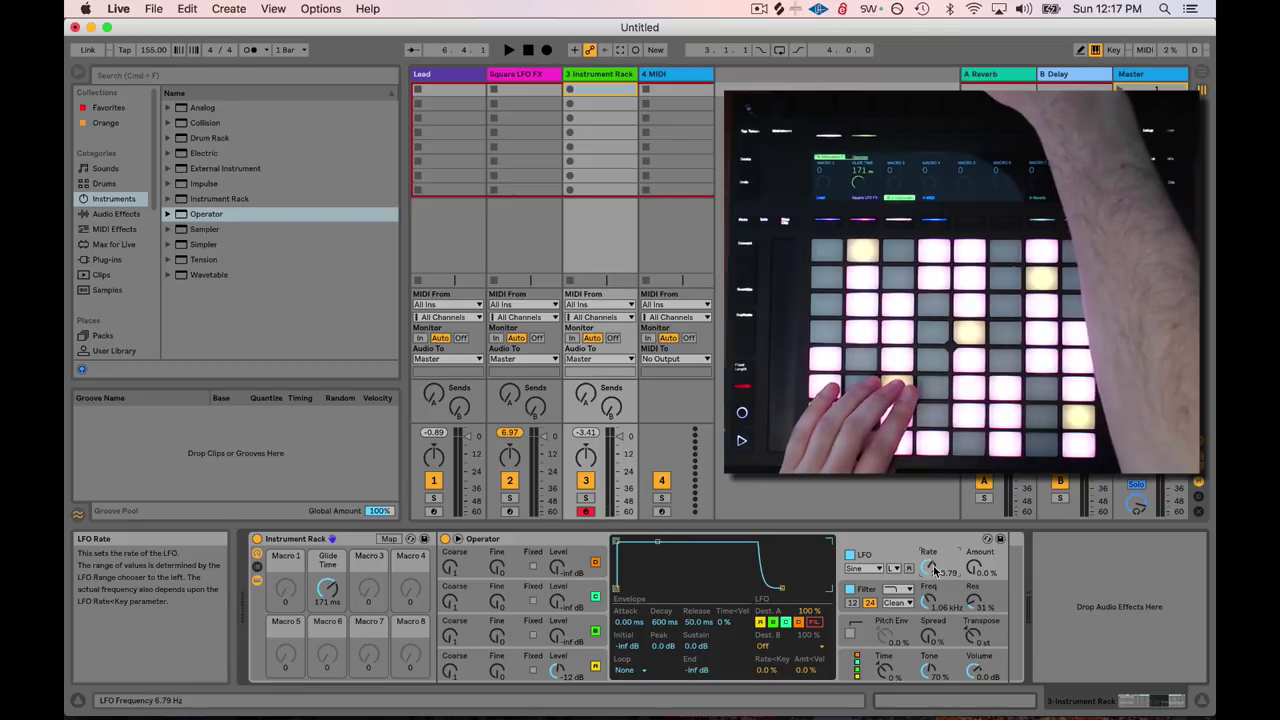
# - Audition higher LFO Amount settings, then return the amount to 0.0 %
pyautogui.moveTo(976, 571); pyautogui.dragTo(976, 565)
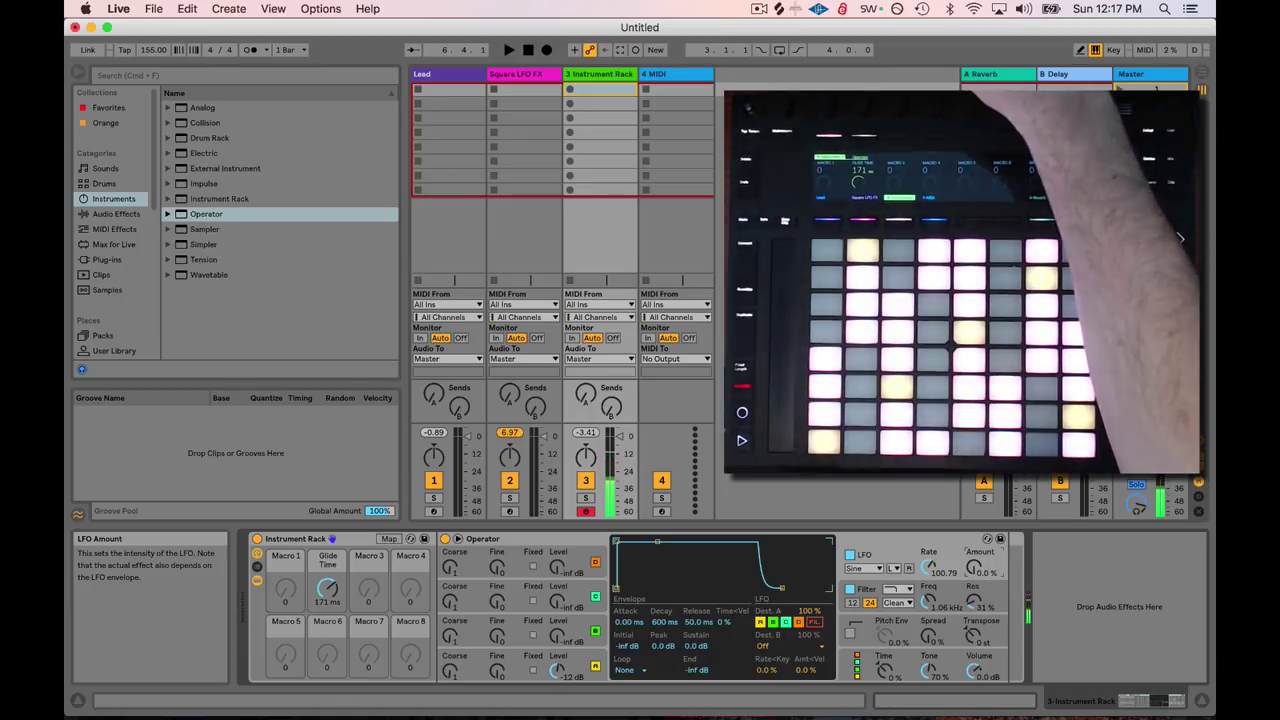
pyautogui.moveTo(976, 572)
pyautogui.mouseDown()
pyautogui.moveTo(976, 545)
pyautogui.moveTo(976, 571)
pyautogui.mouseUp()
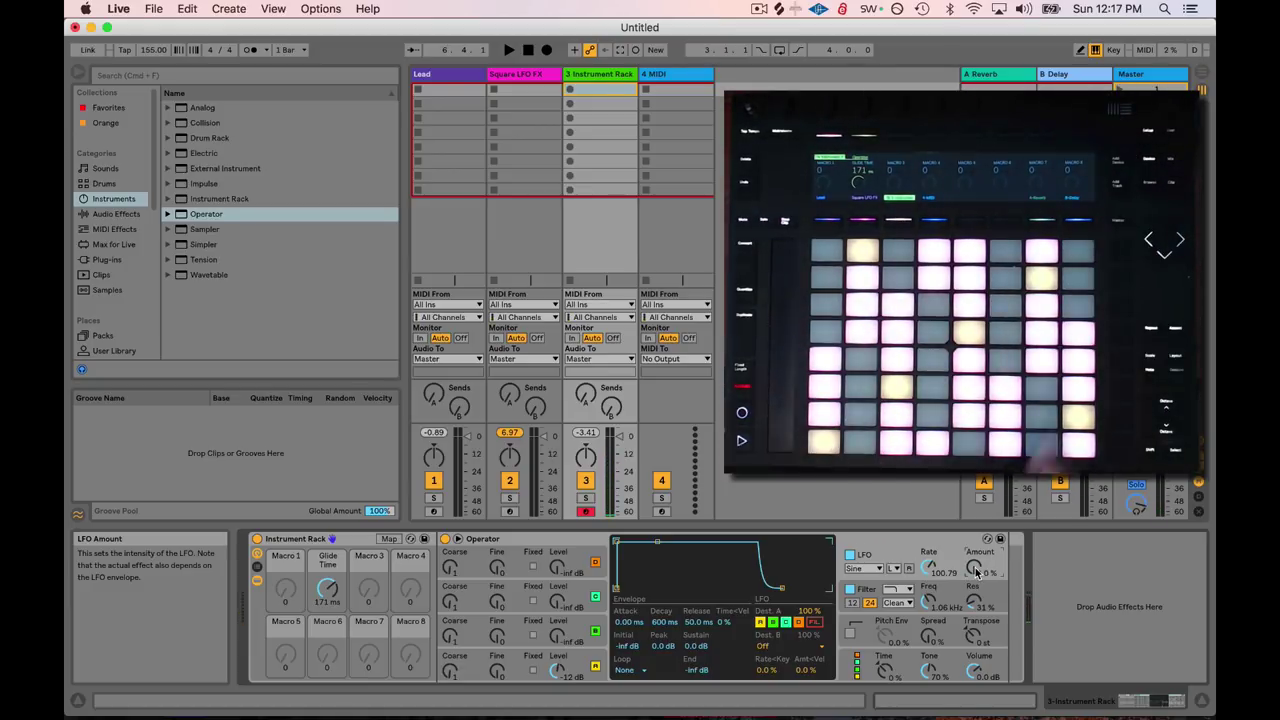
pyautogui.moveTo(976, 551); pyautogui.dragTo(976, 572)
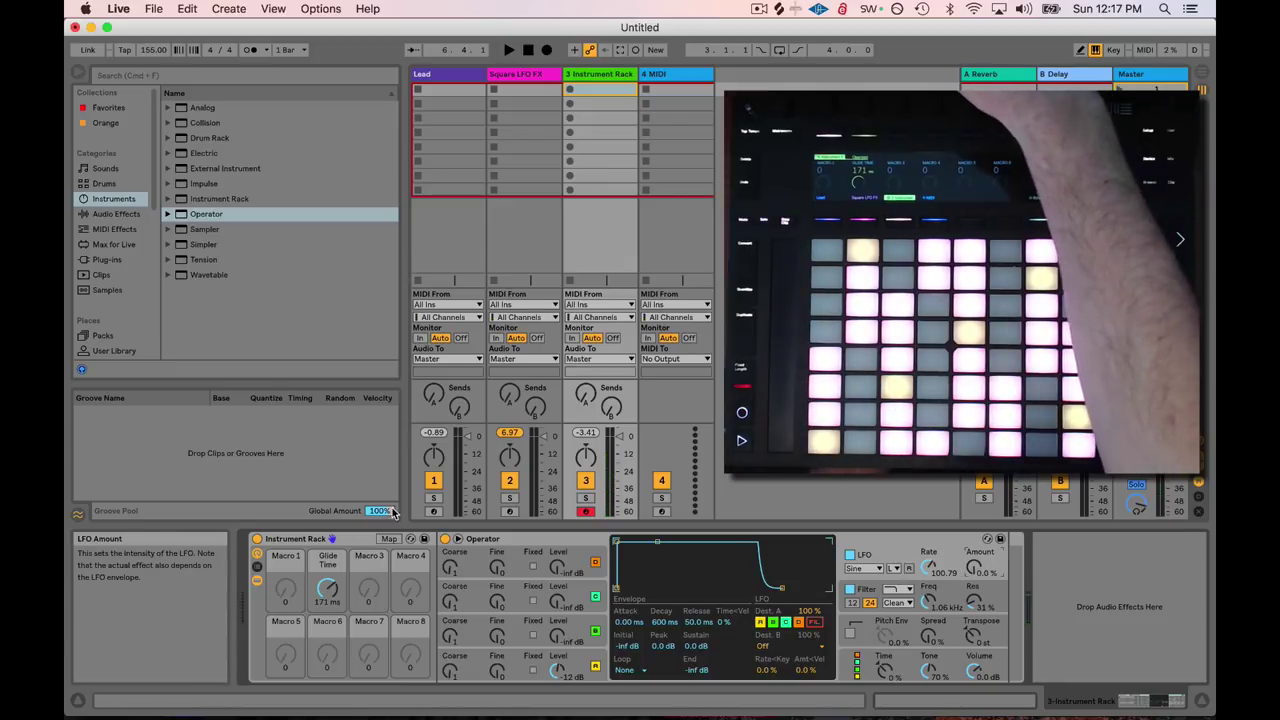
# - Map LFO Amount to Macro 1 (LFO Amt) and cap its maximum at 77 %
pyautogui.click(389, 541)
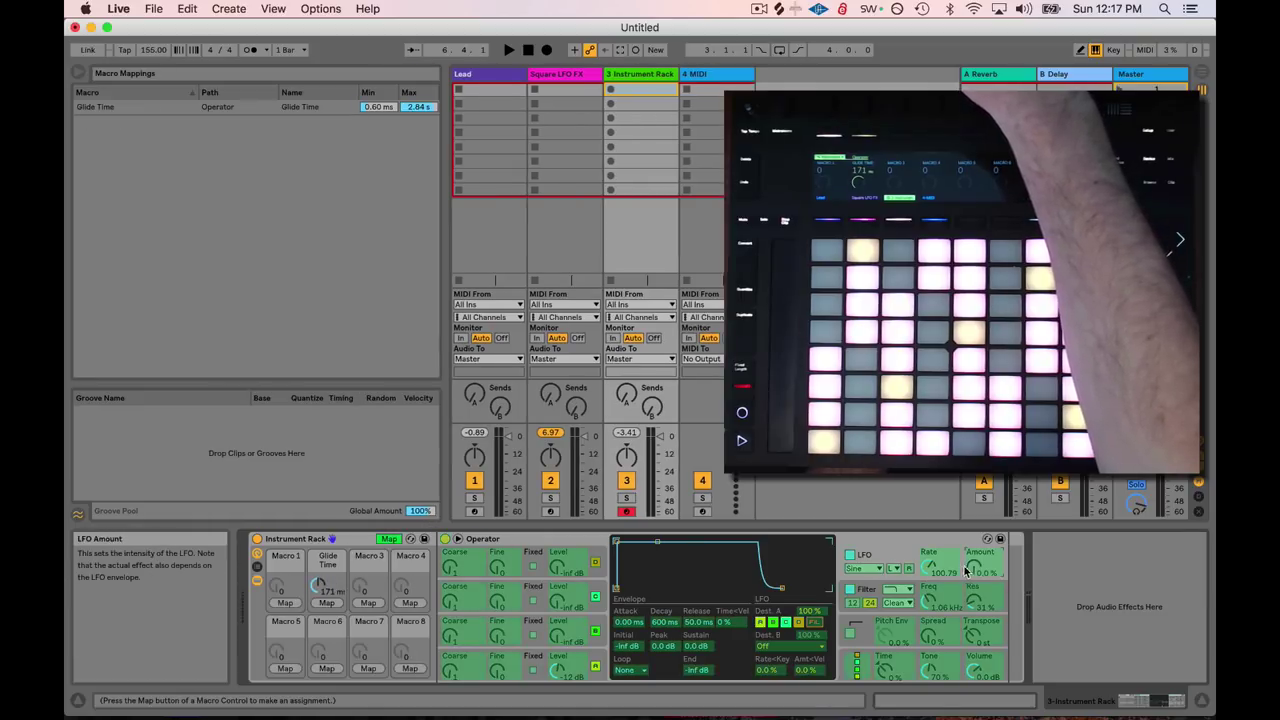
pyautogui.click(285, 603)
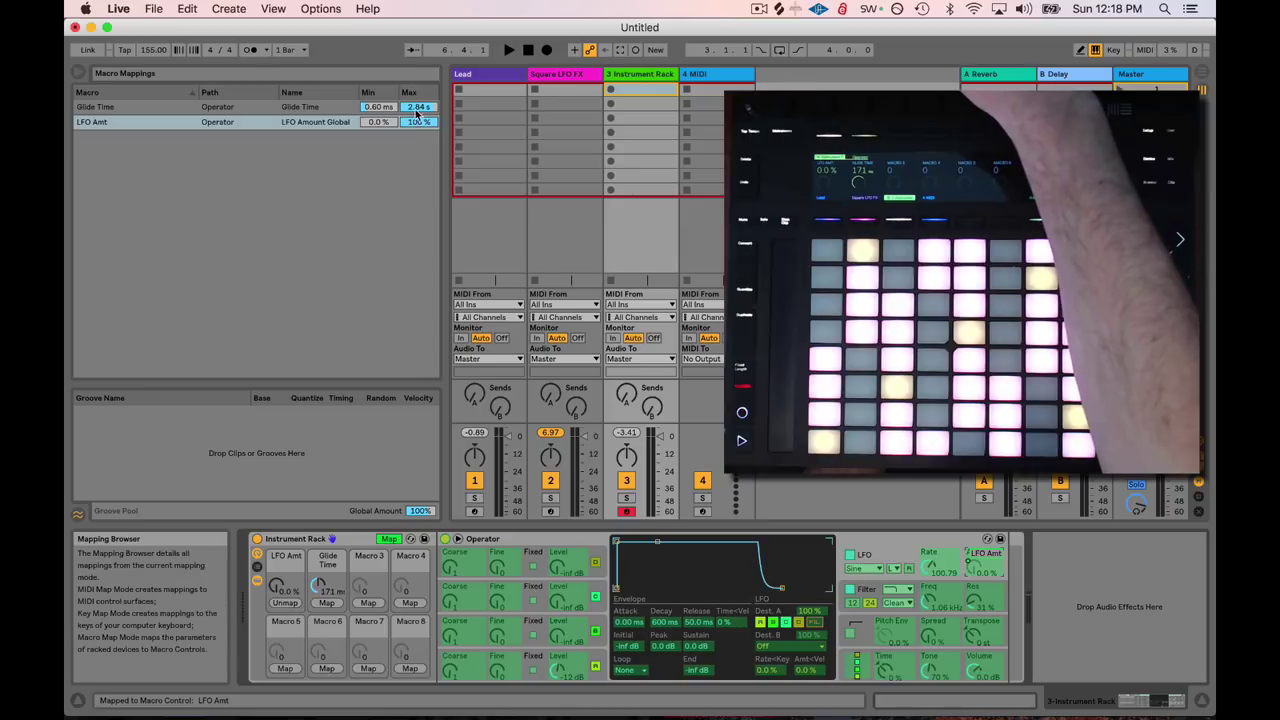
pyautogui.moveTo(416, 127); pyautogui.dragTo(416, 150)
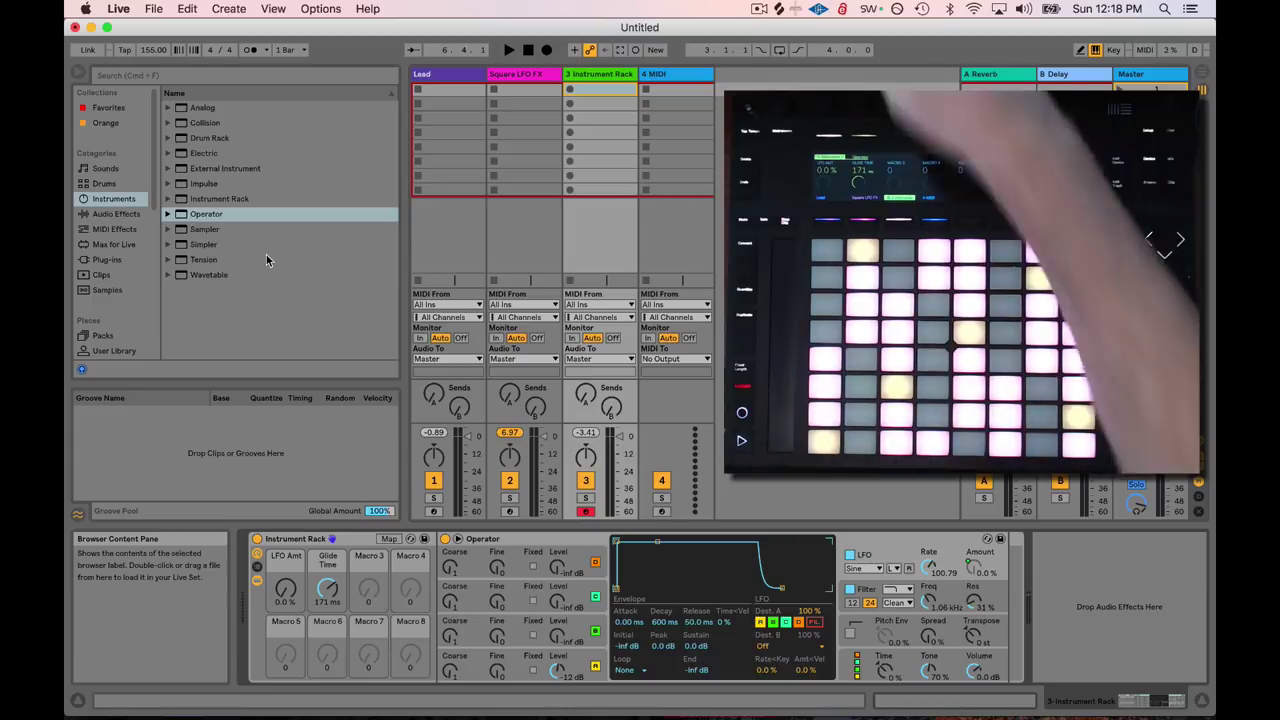
# - Add a Ping Pong Delay after the Operator, filter around 635 Hz with width 4.11
pyautogui.click(116, 214)
pyautogui.scroll(-5, 230, 250)
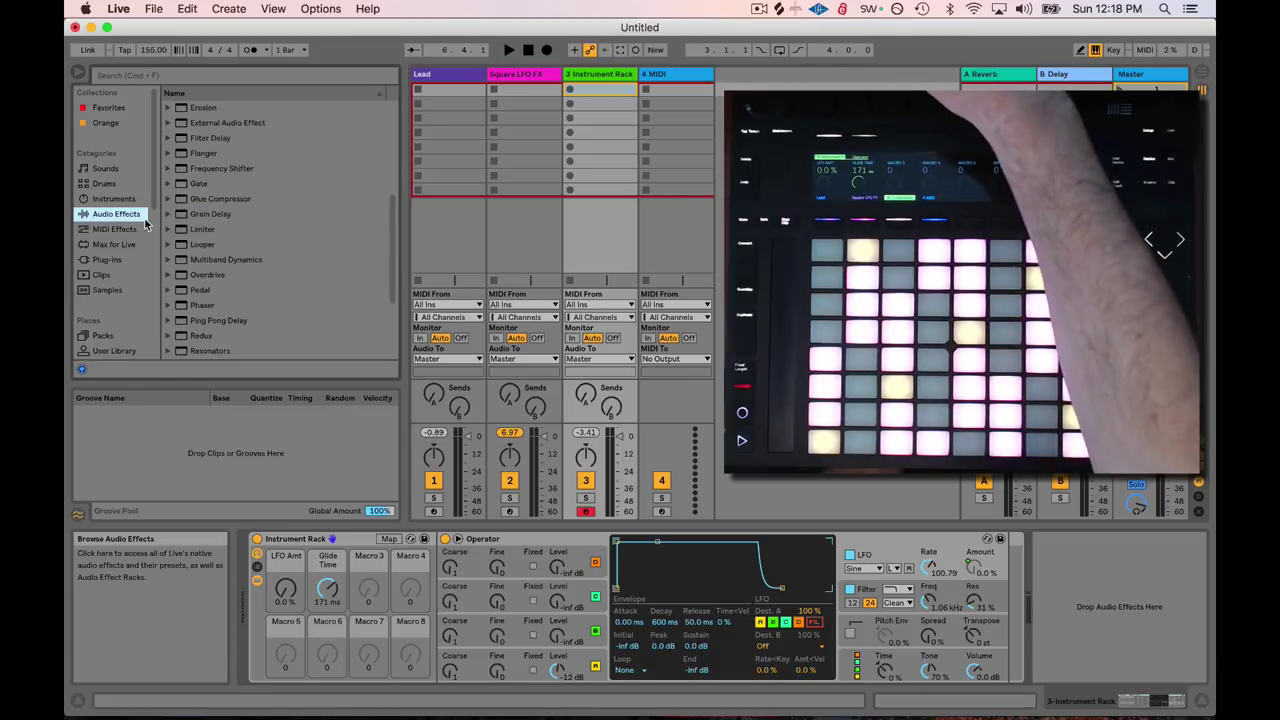
pyautogui.moveTo(190, 246); pyautogui.dragTo(1005, 592)
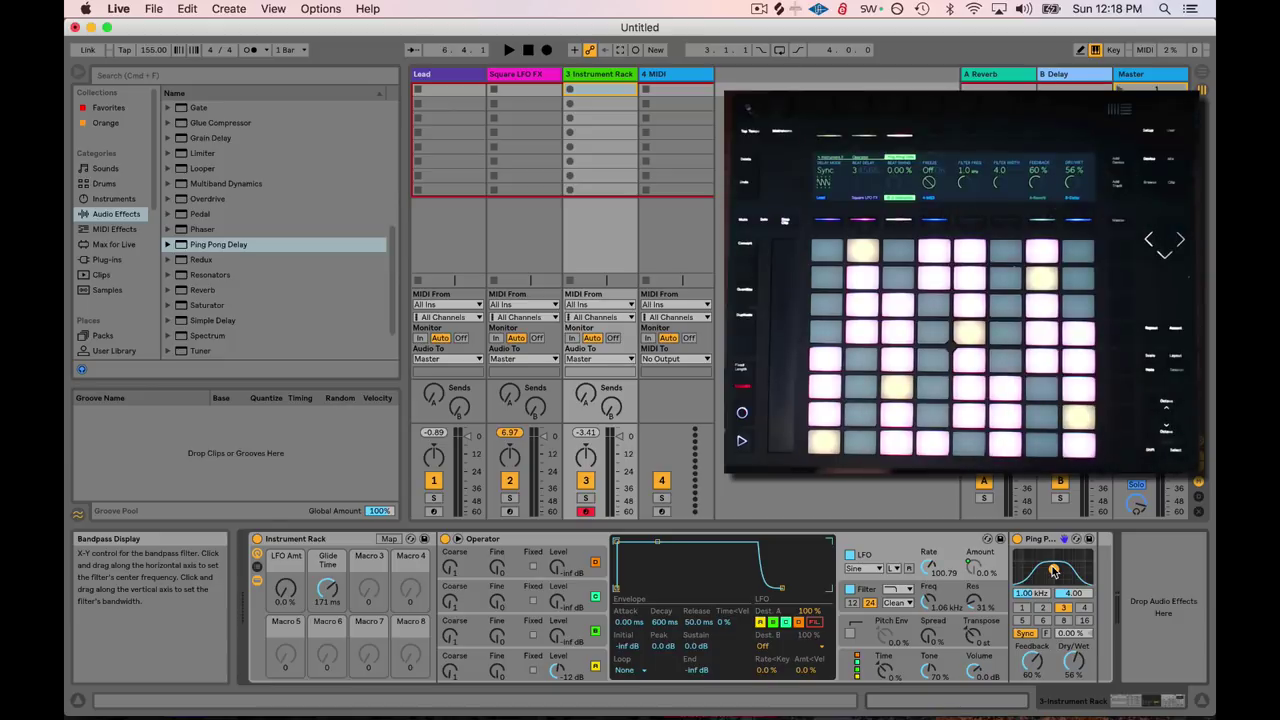
pyautogui.moveTo(1053, 571); pyautogui.dragTo(1057, 569)
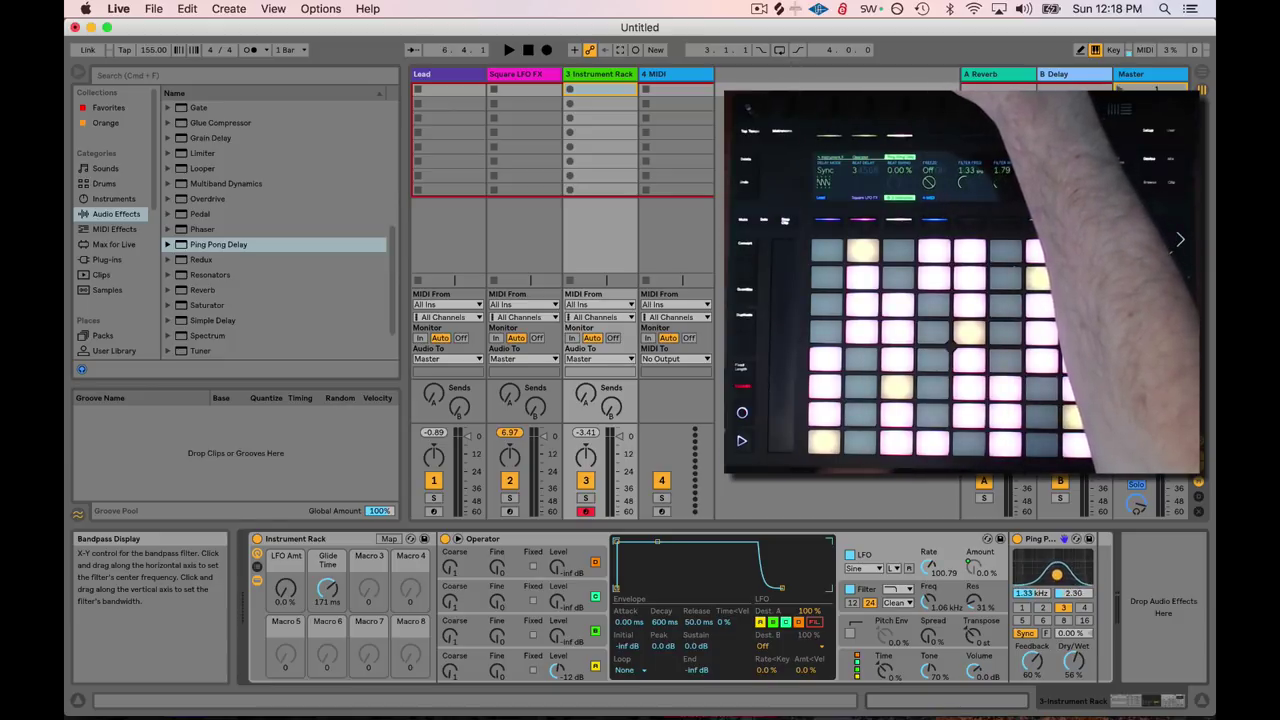
pyautogui.moveTo(1054, 571); pyautogui.dragTo(1053, 573)
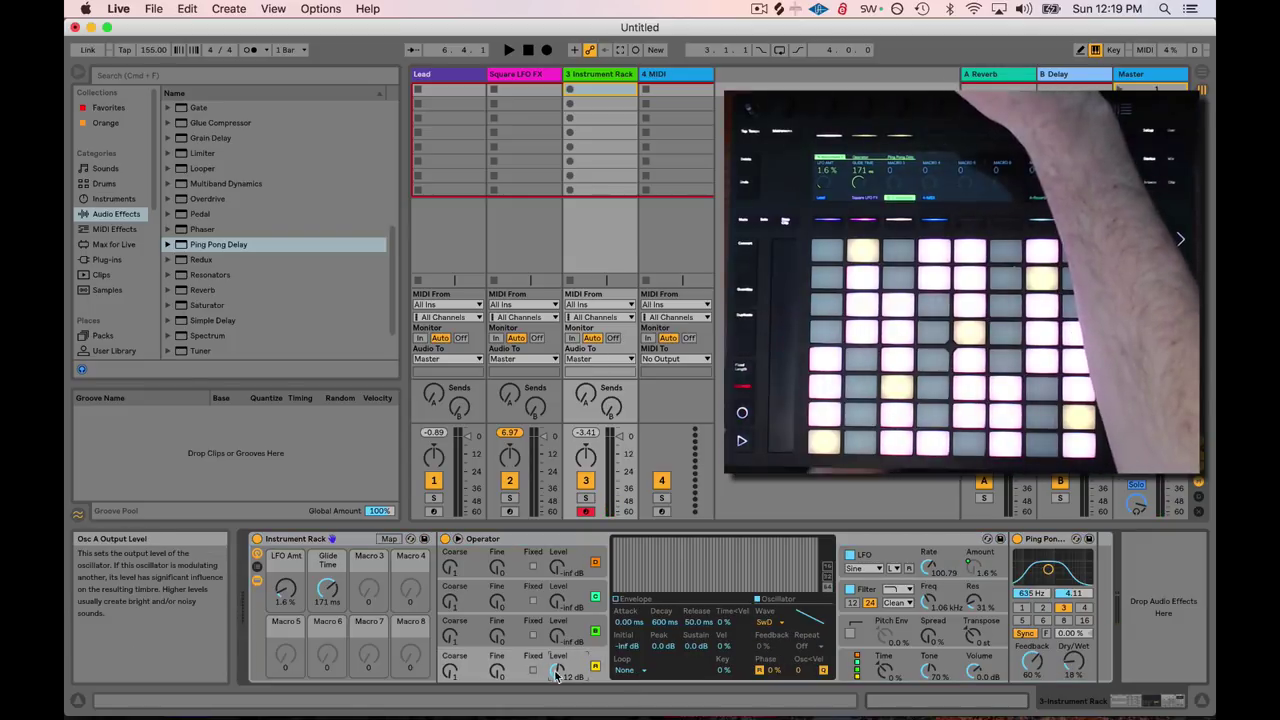
# - Lengthen the Operator volume envelope's attack to 65.5 ms
pyautogui.click(628, 622)
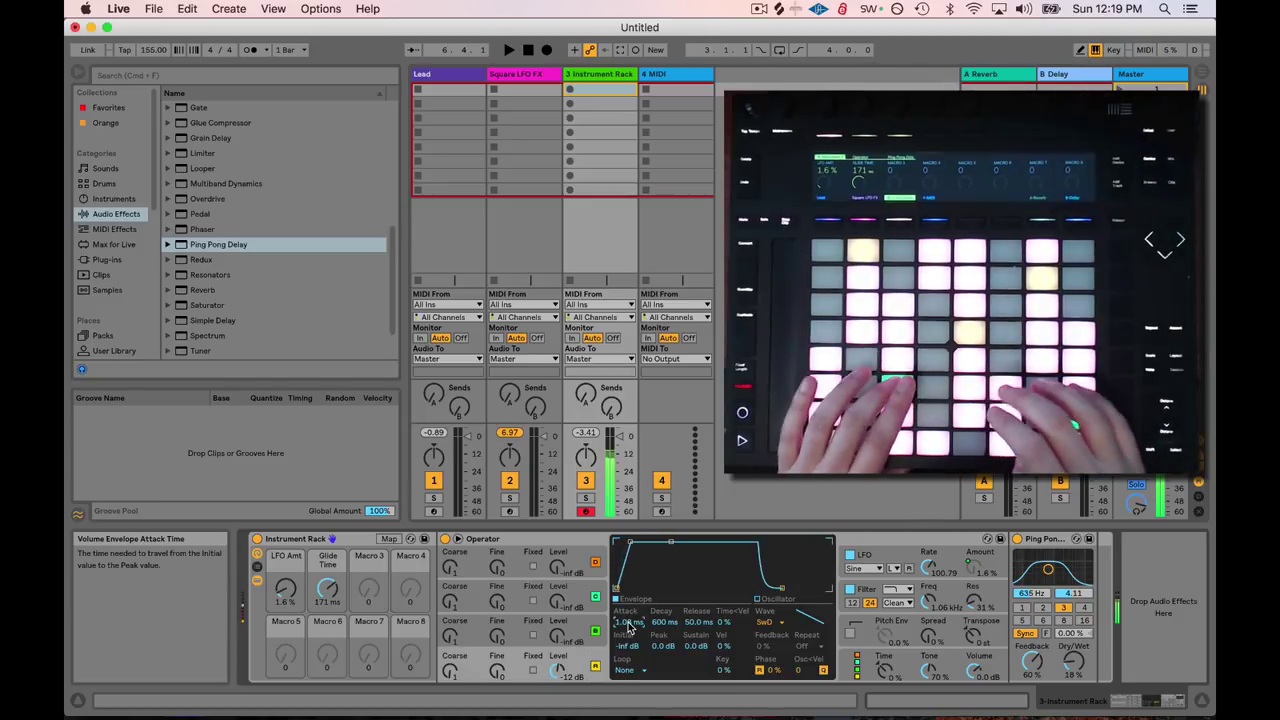
pyautogui.moveTo(628, 625); pyautogui.dragTo(629, 626)
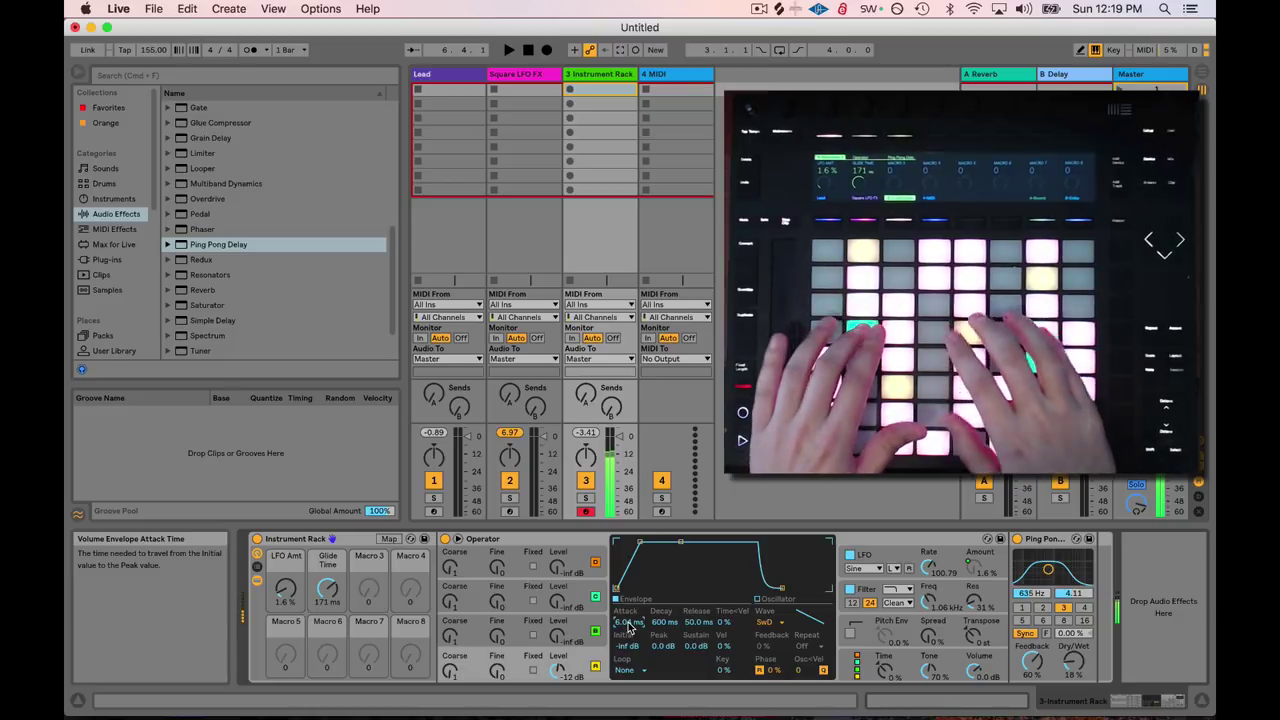
pyautogui.moveTo(629, 626); pyautogui.dragTo(629, 604)
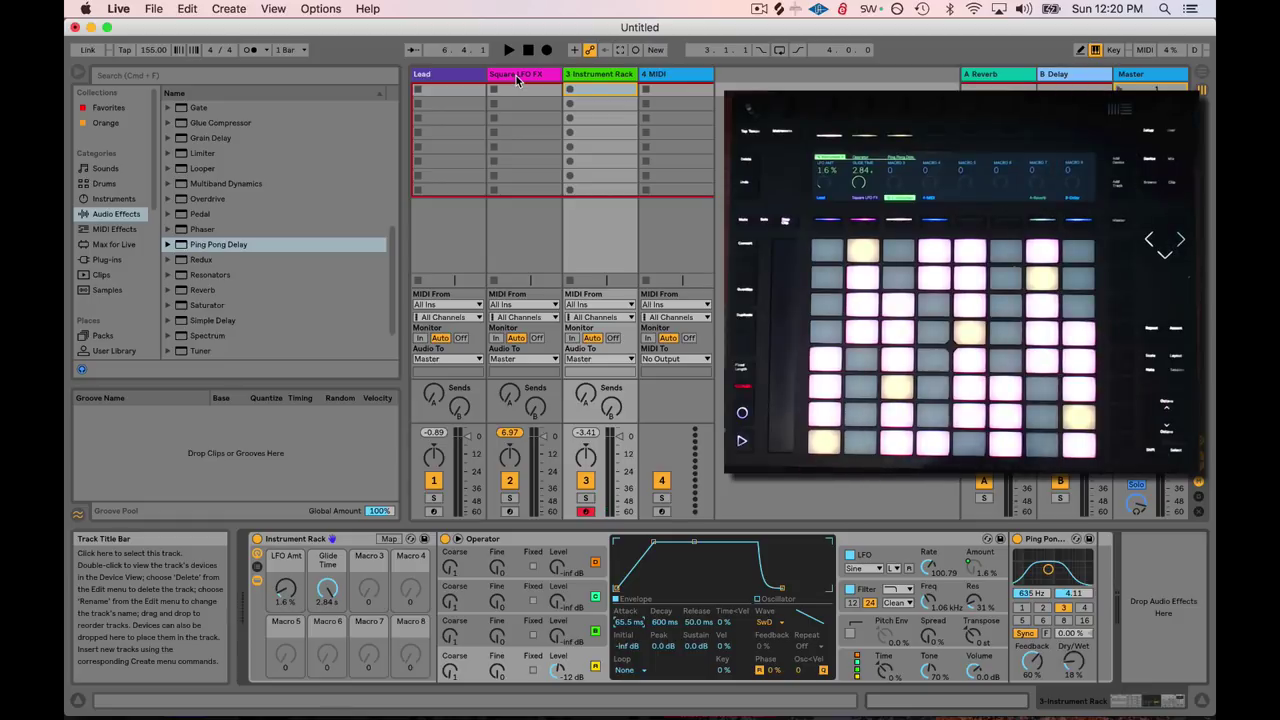
# - Load Operator from the Instruments browser onto MIDI track 4
pyautogui.click(668, 76)
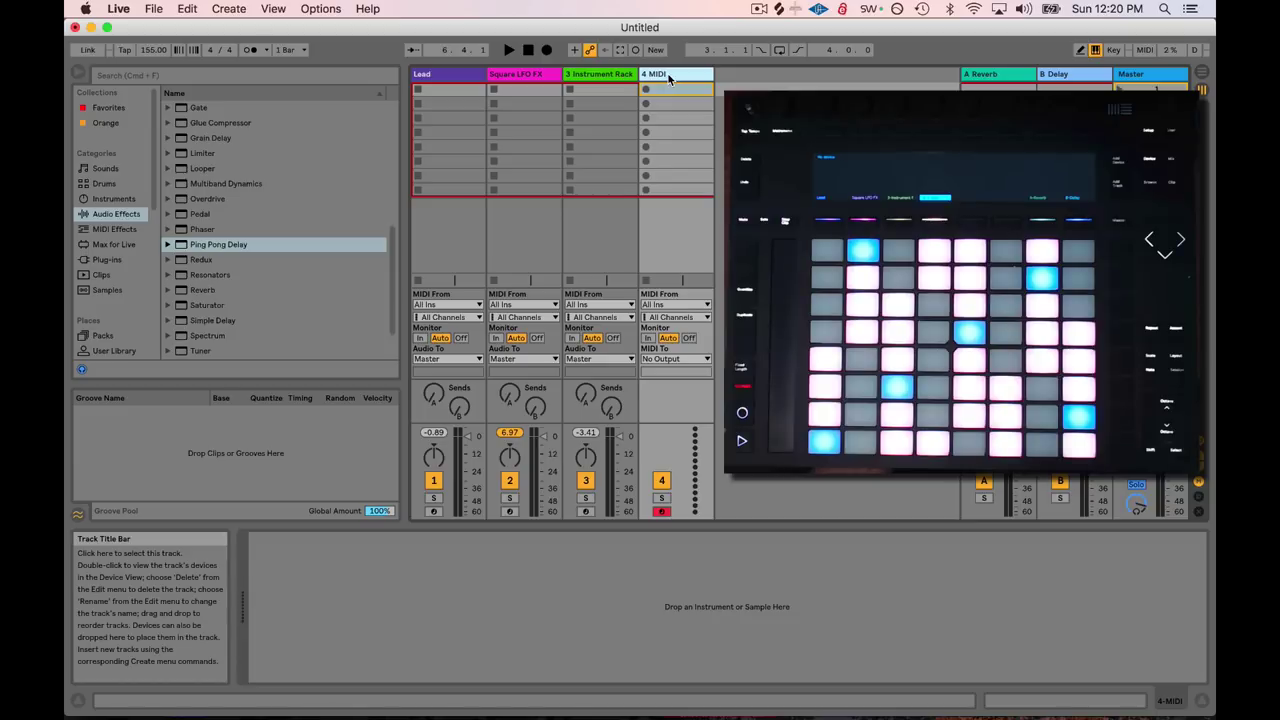
pyautogui.click(121, 199)
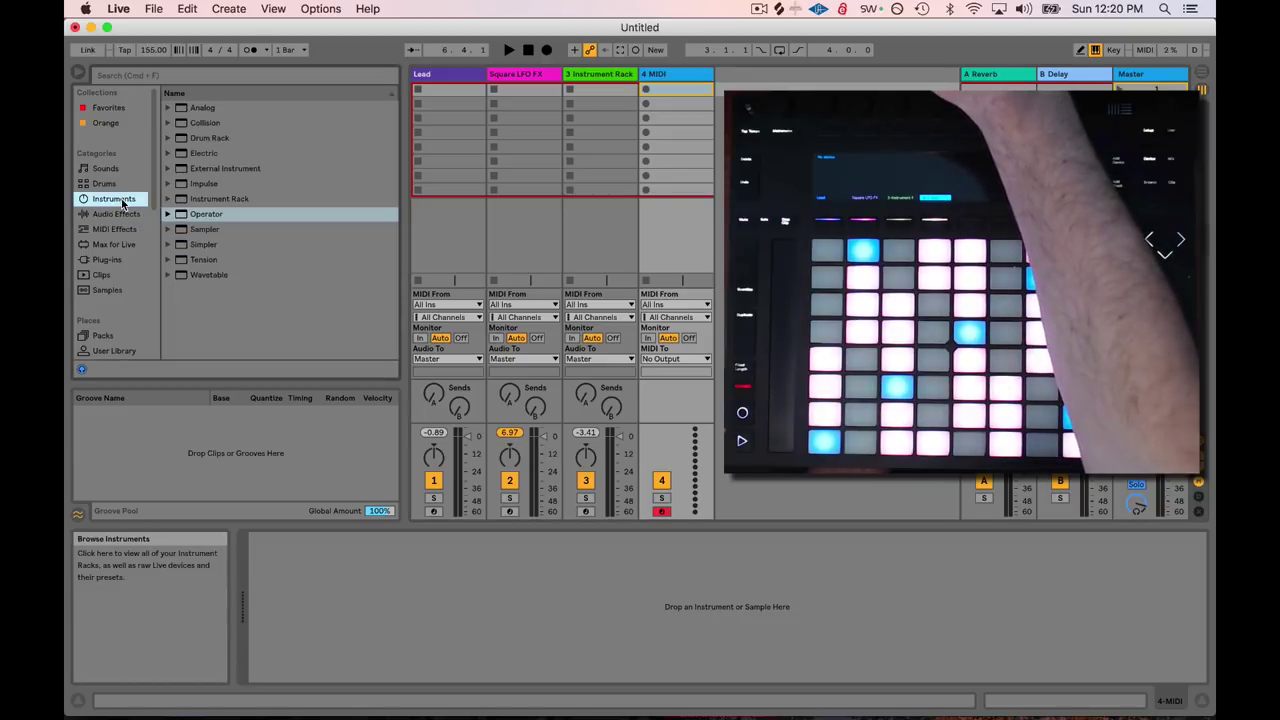
pyautogui.moveTo(200, 214); pyautogui.dragTo(673, 78)
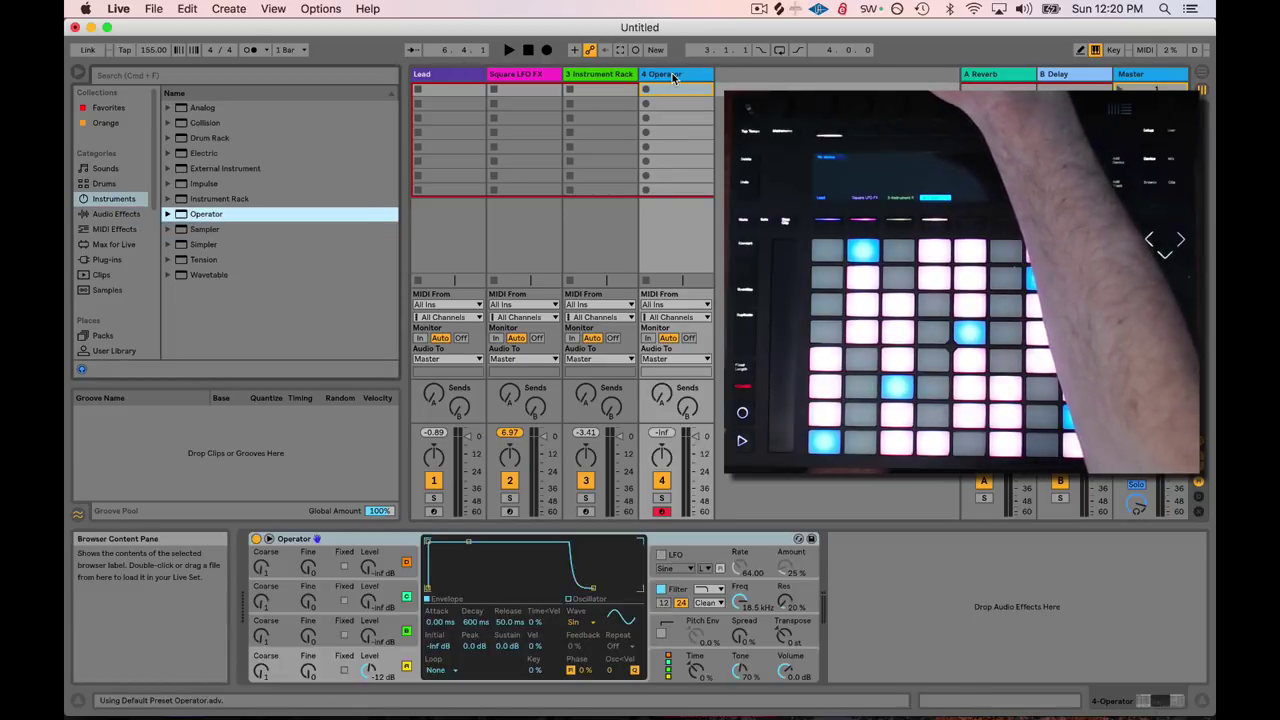
# - Enable Operator's LFO with a Square waveform and raise its amount to 62%
pyautogui.click(663, 558)
pyautogui.click(684, 569)
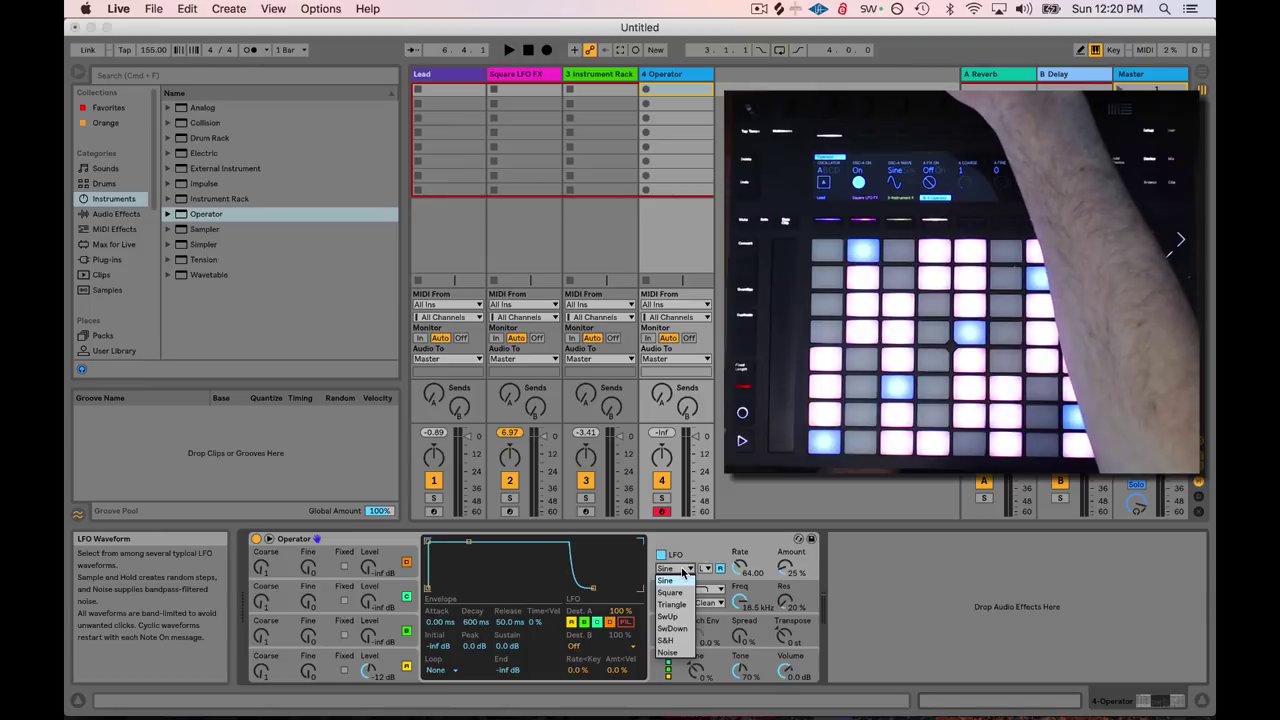
pyautogui.click(670, 592)
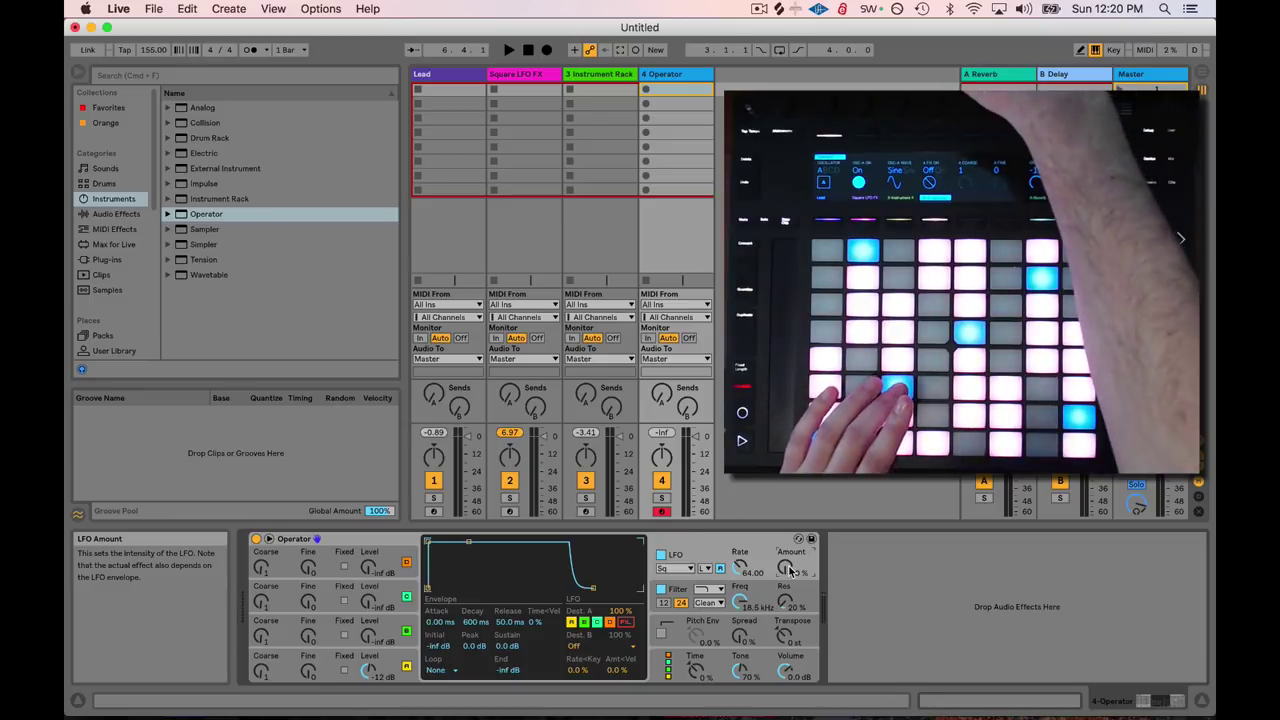
pyautogui.moveTo(790, 570); pyautogui.dragTo(790, 553)
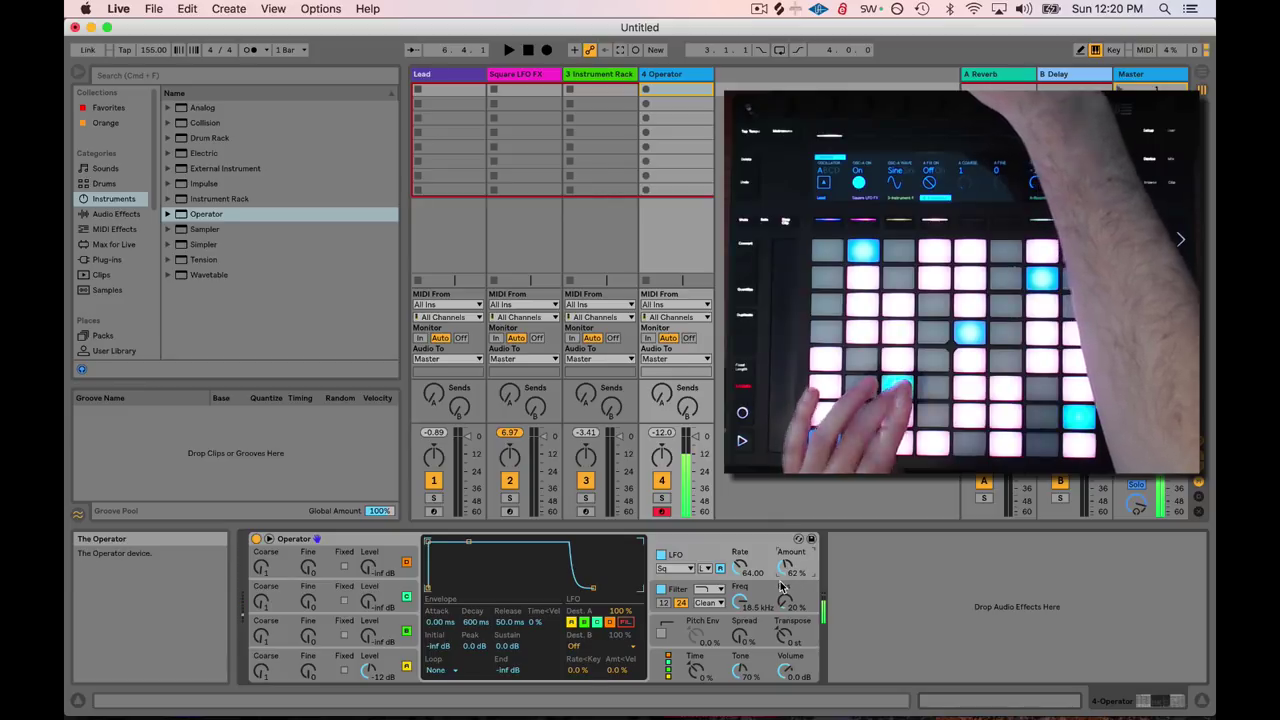
# - Set oscillator A's waveform to Saw 64 and raise the LFO rate to about 109.87
pyautogui.click(393, 658)
pyautogui.click(580, 622)
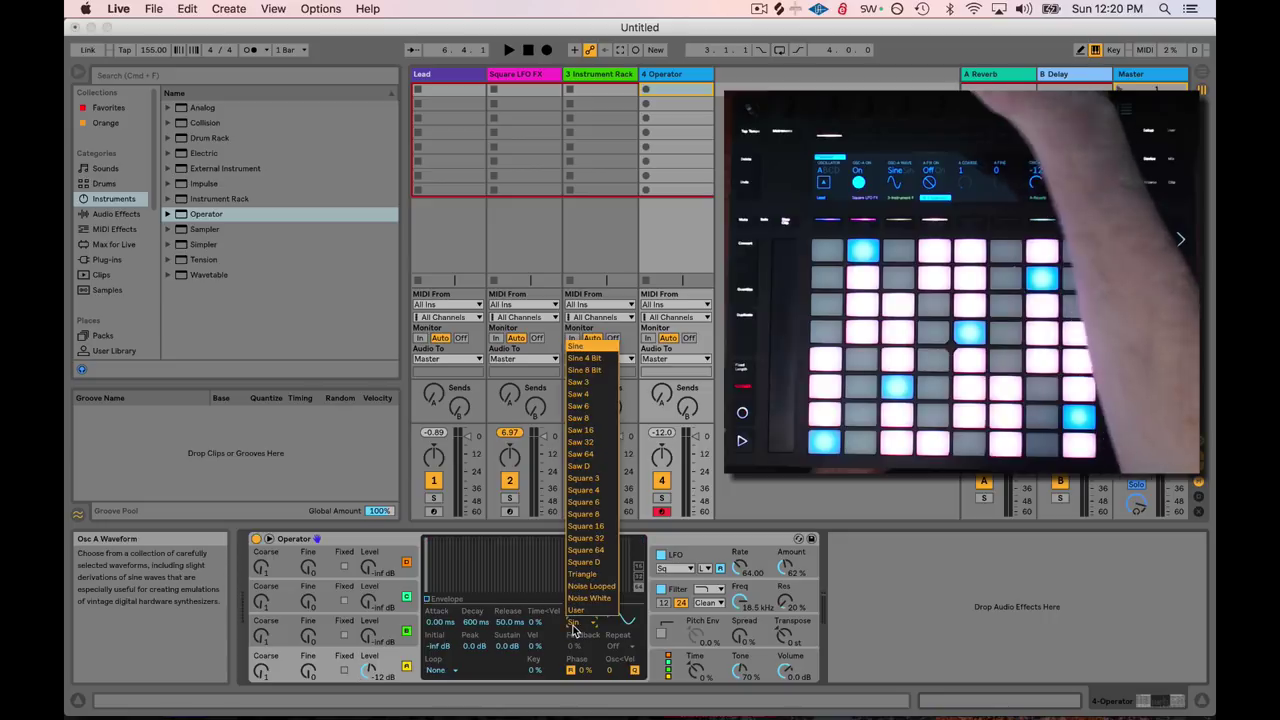
pyautogui.click(605, 454)
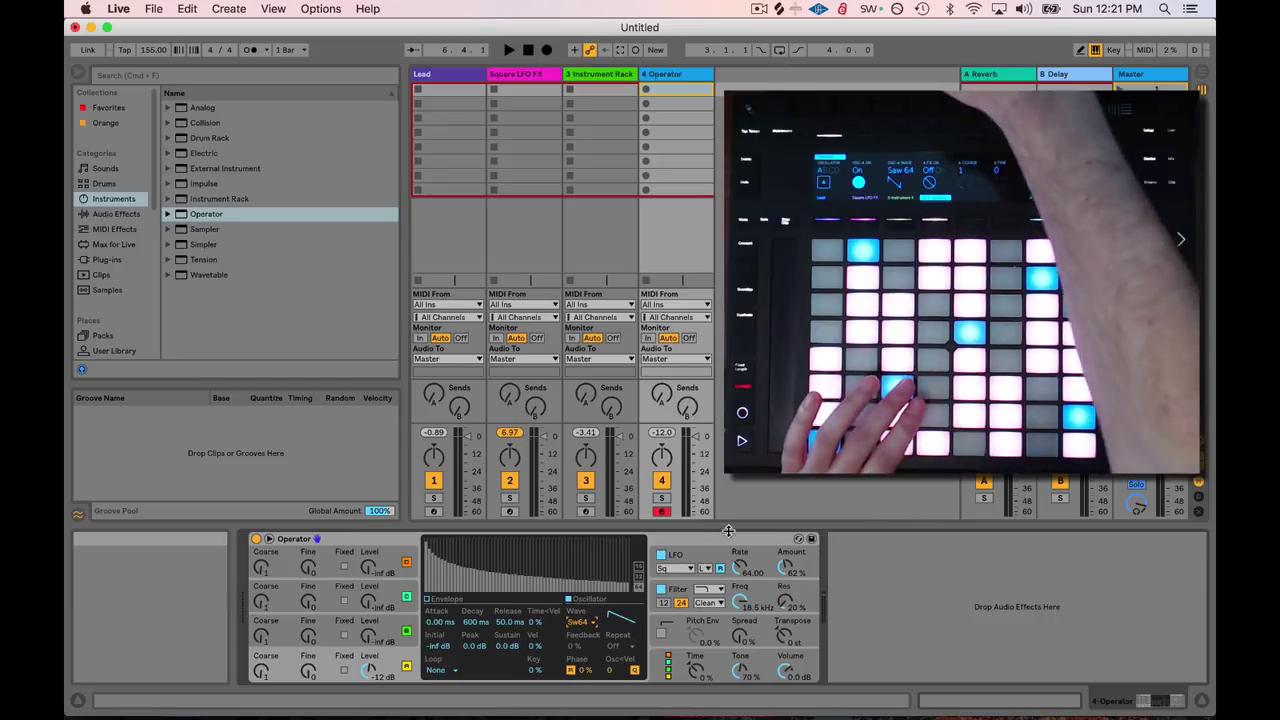
pyautogui.click(722, 570)
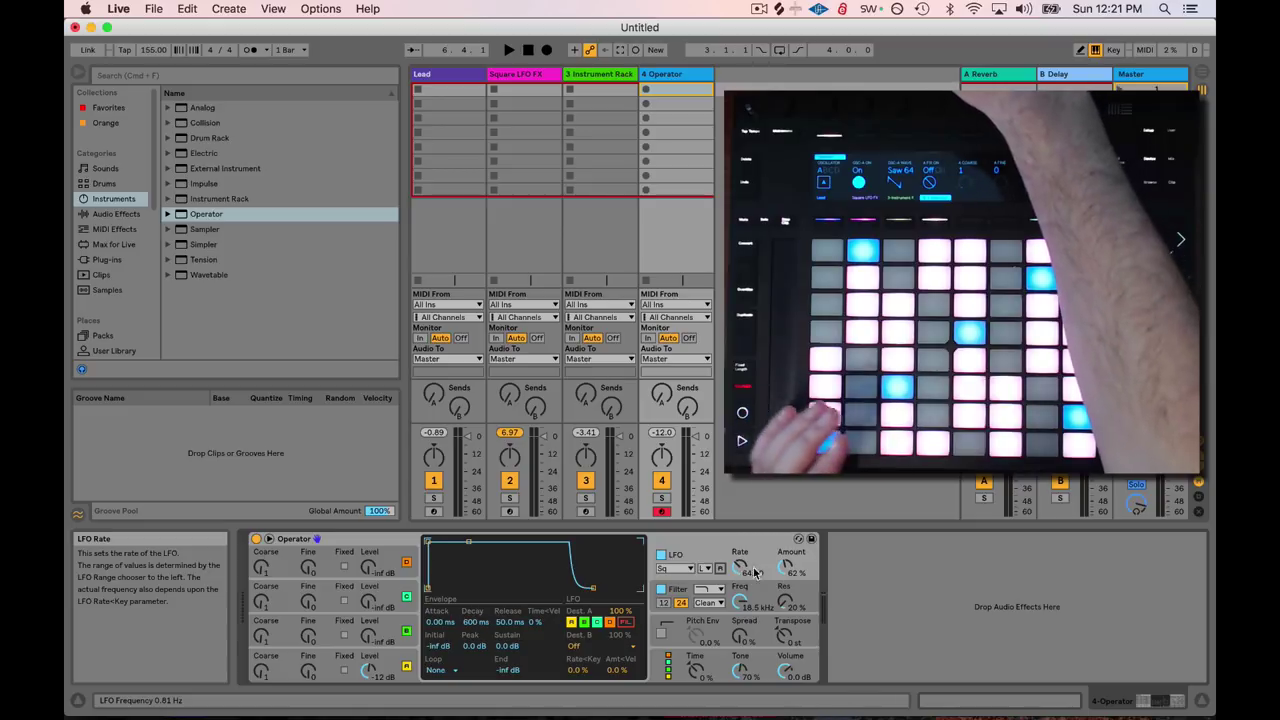
pyautogui.moveTo(741, 572); pyautogui.dragTo(750, 580)
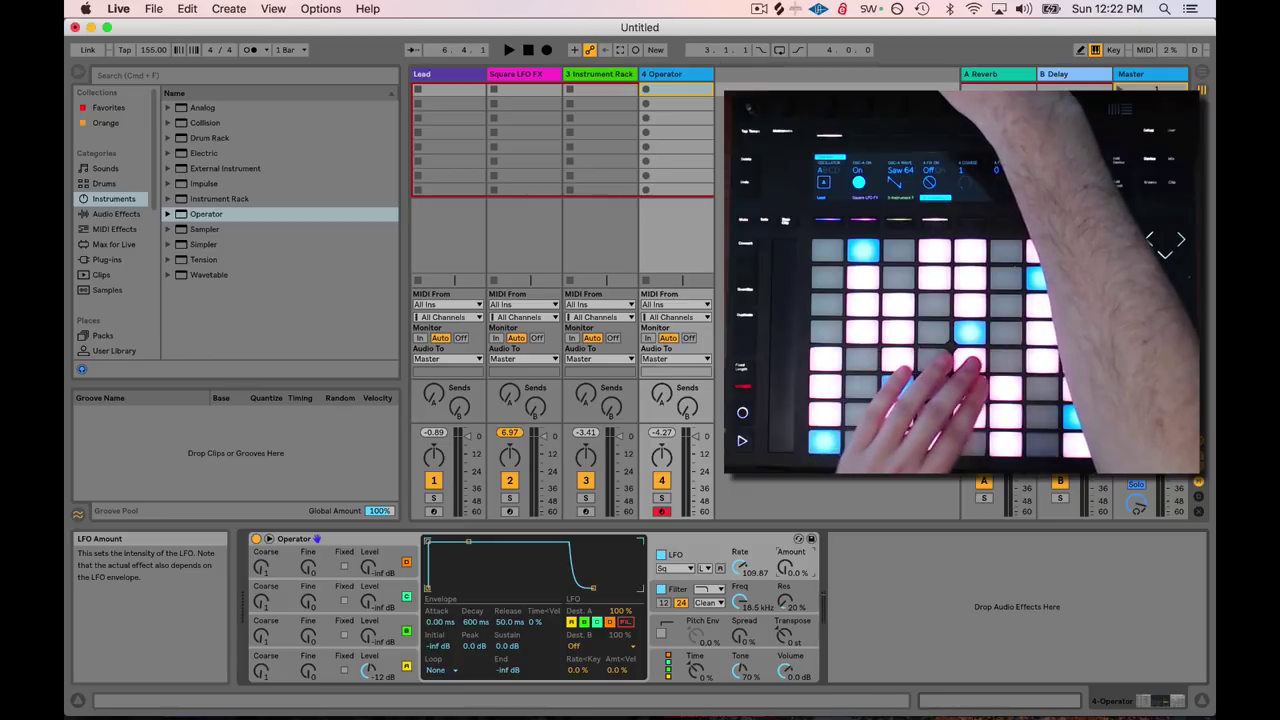
# - Try the LFO Amount at several levels while playing, leaving it at 15%
pyautogui.moveTo(790, 570); pyautogui.dragTo(790, 600)
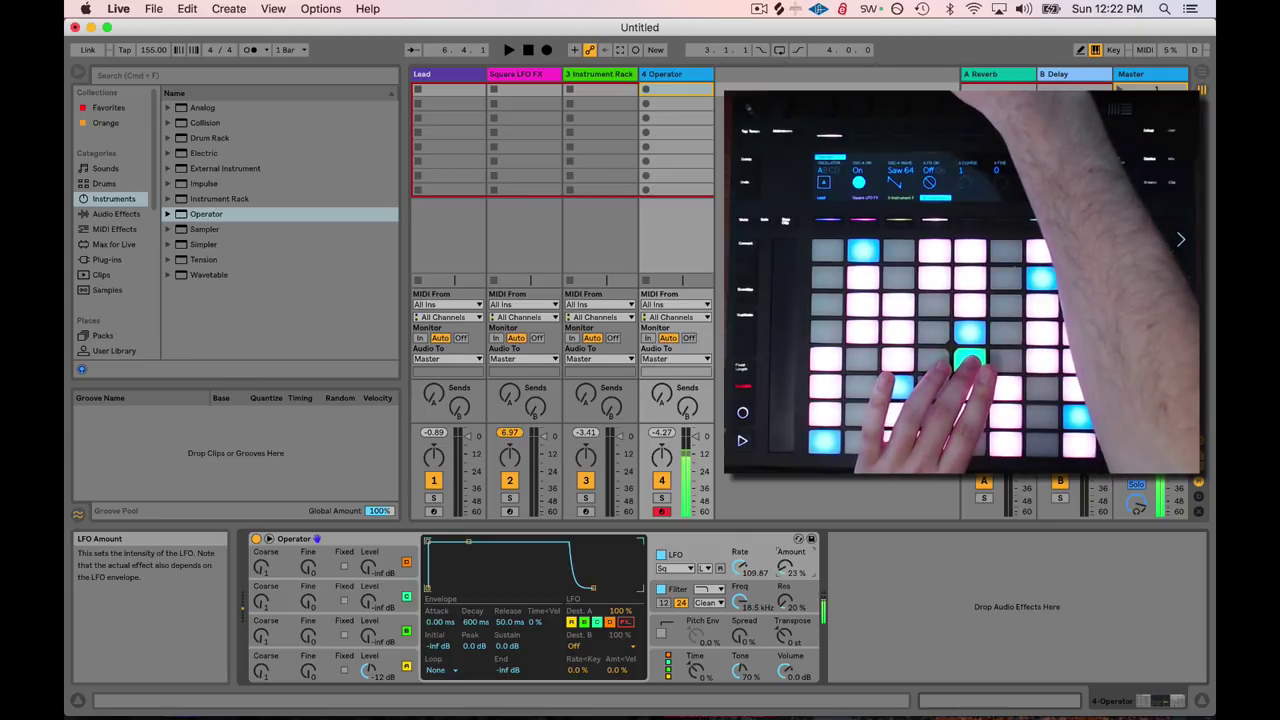
pyautogui.moveTo(790, 572); pyautogui.dragTo(790, 572)
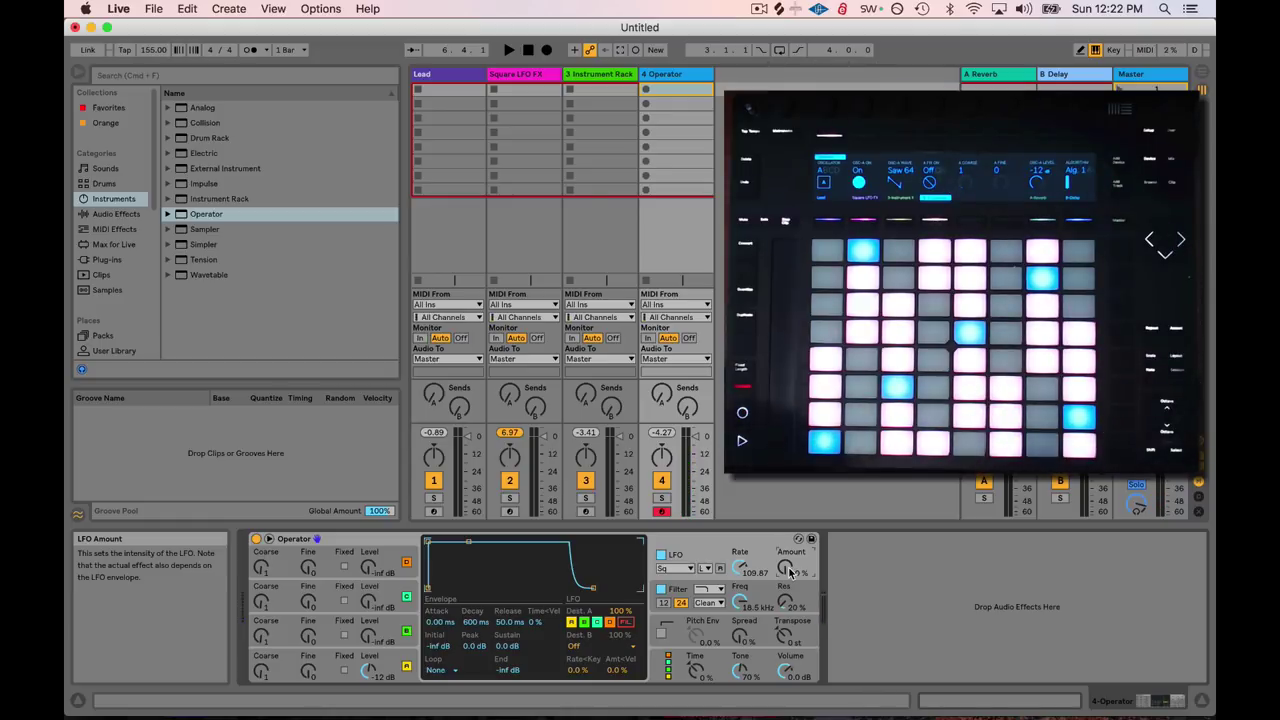
pyautogui.moveTo(790, 572); pyautogui.dragTo(790, 600)
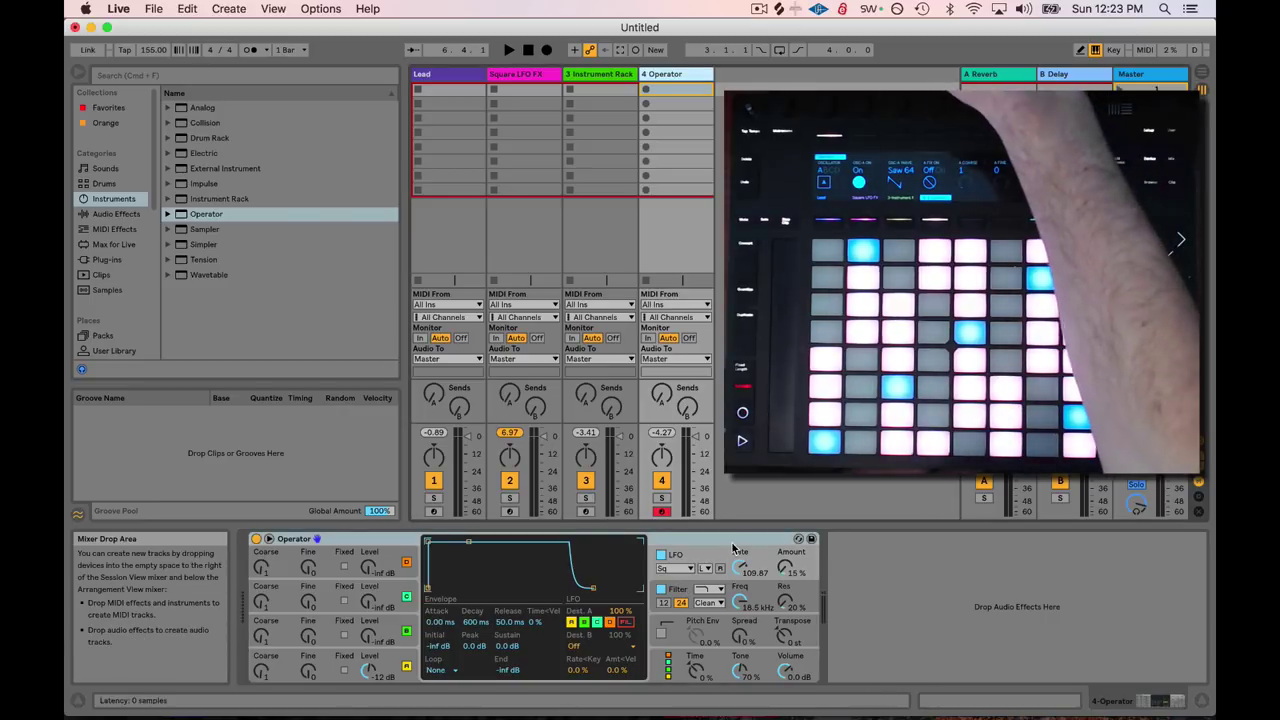
# - Route the LFO's second destination to Filter Freq and adjust its modulation depth
pyautogui.click(740, 600)
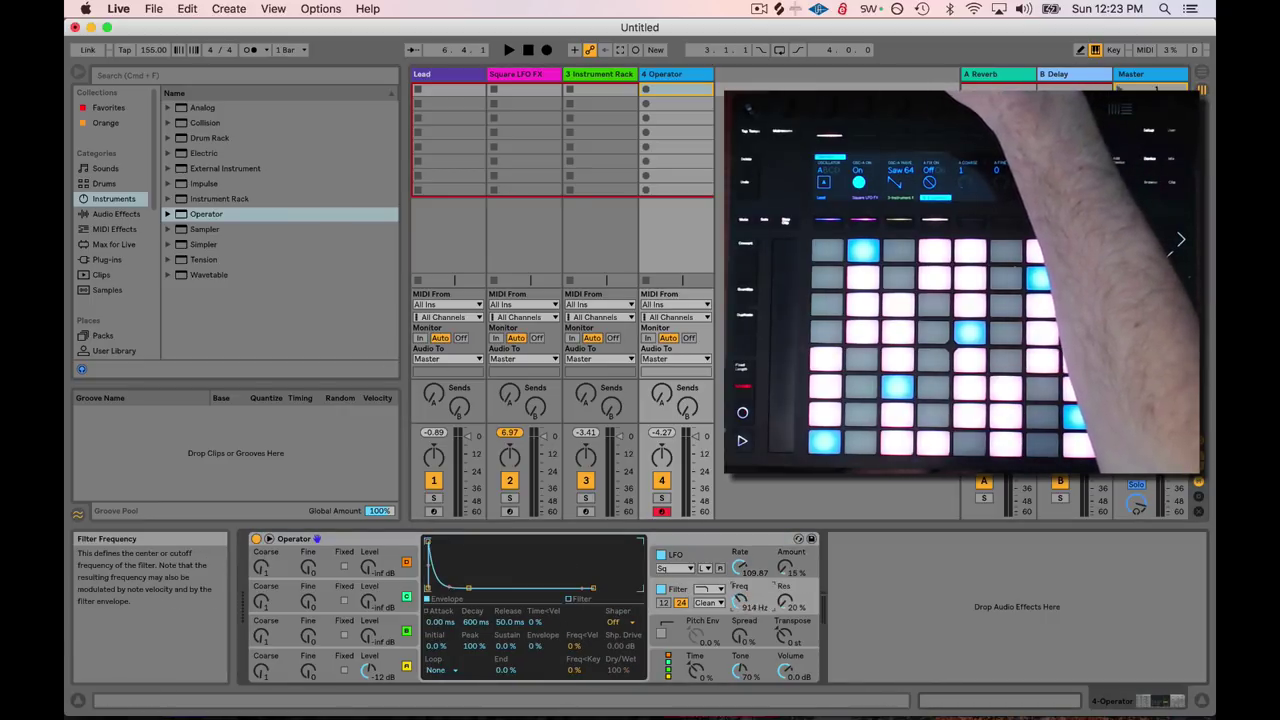
pyautogui.click(758, 564)
pyautogui.click(748, 600)
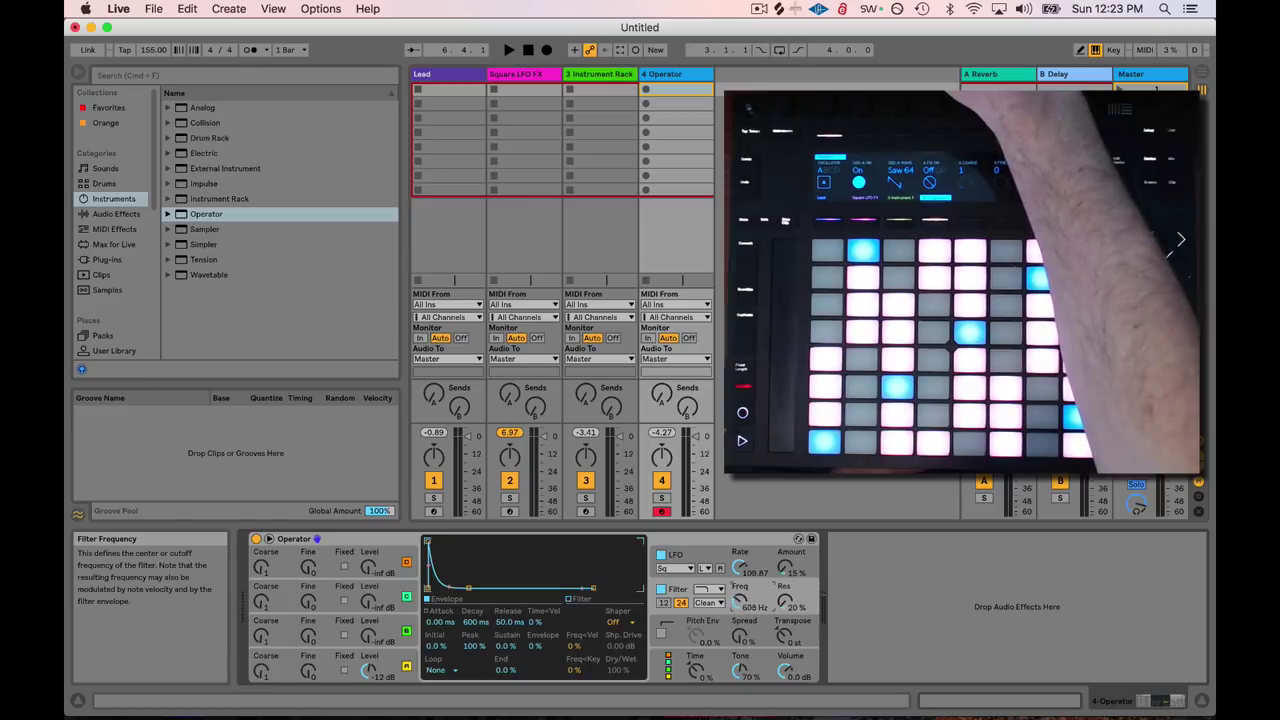
pyautogui.click(750, 562)
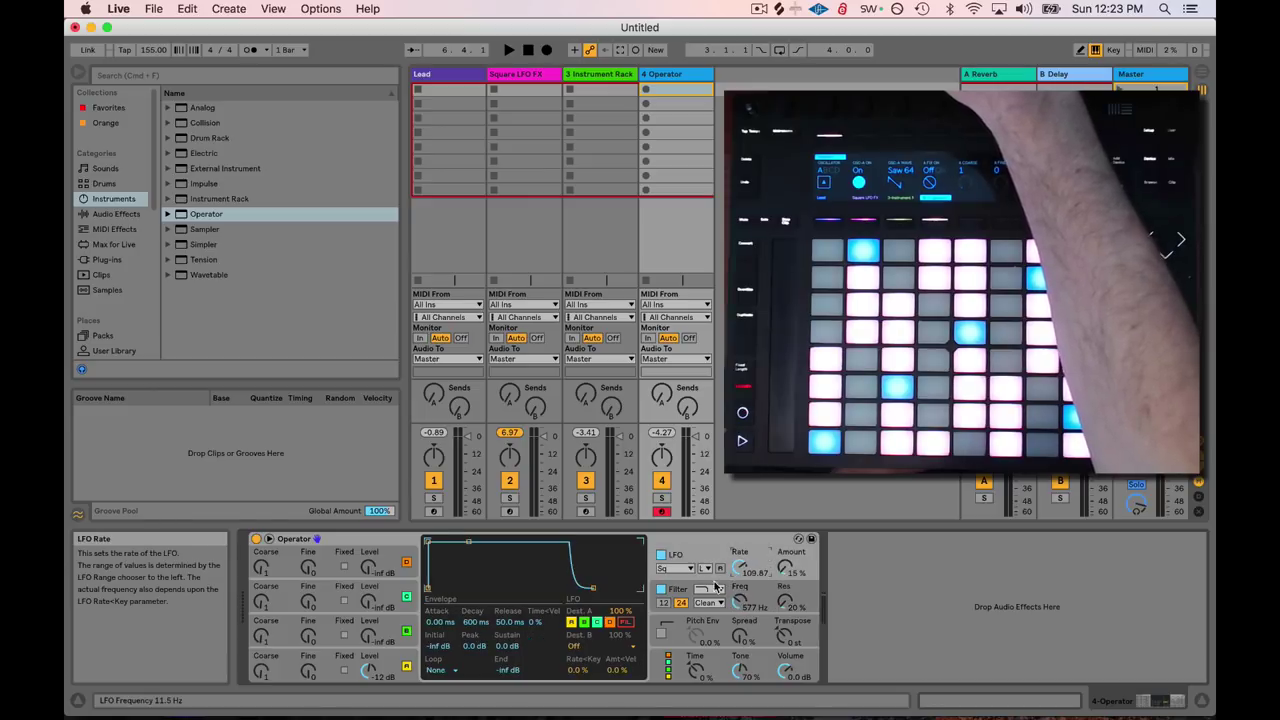
pyautogui.click(574, 647)
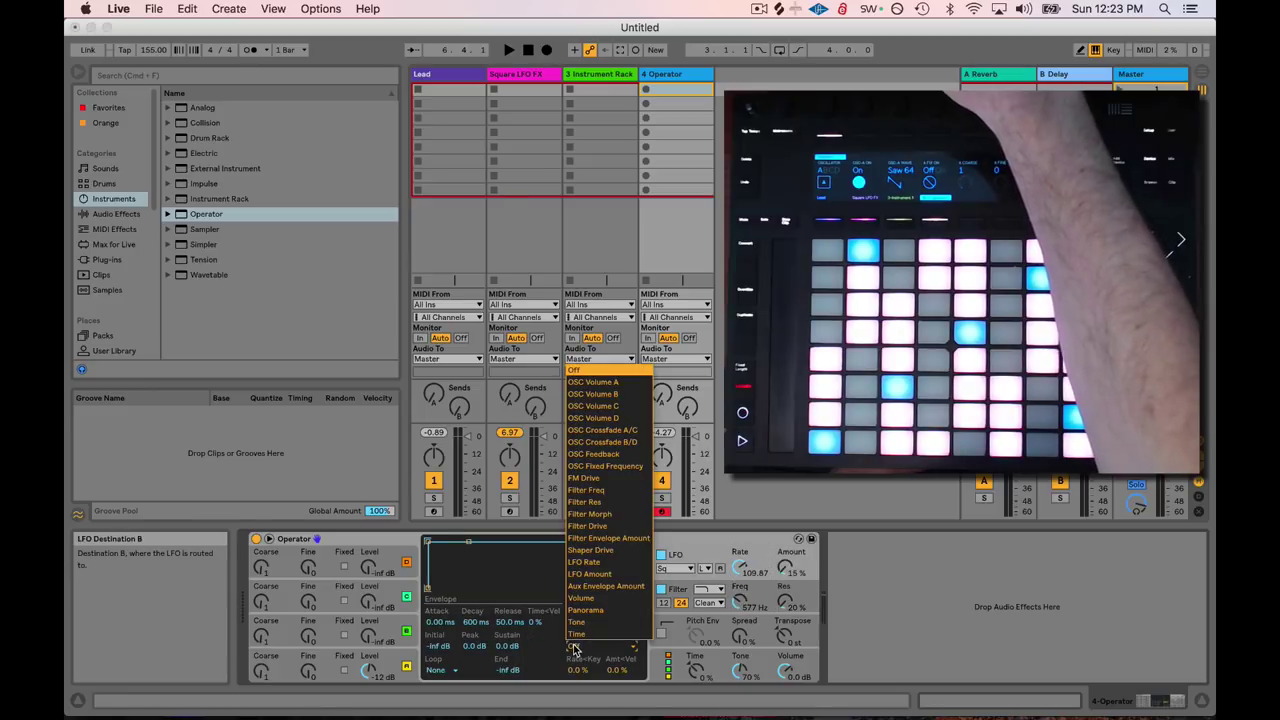
pyautogui.click(601, 492)
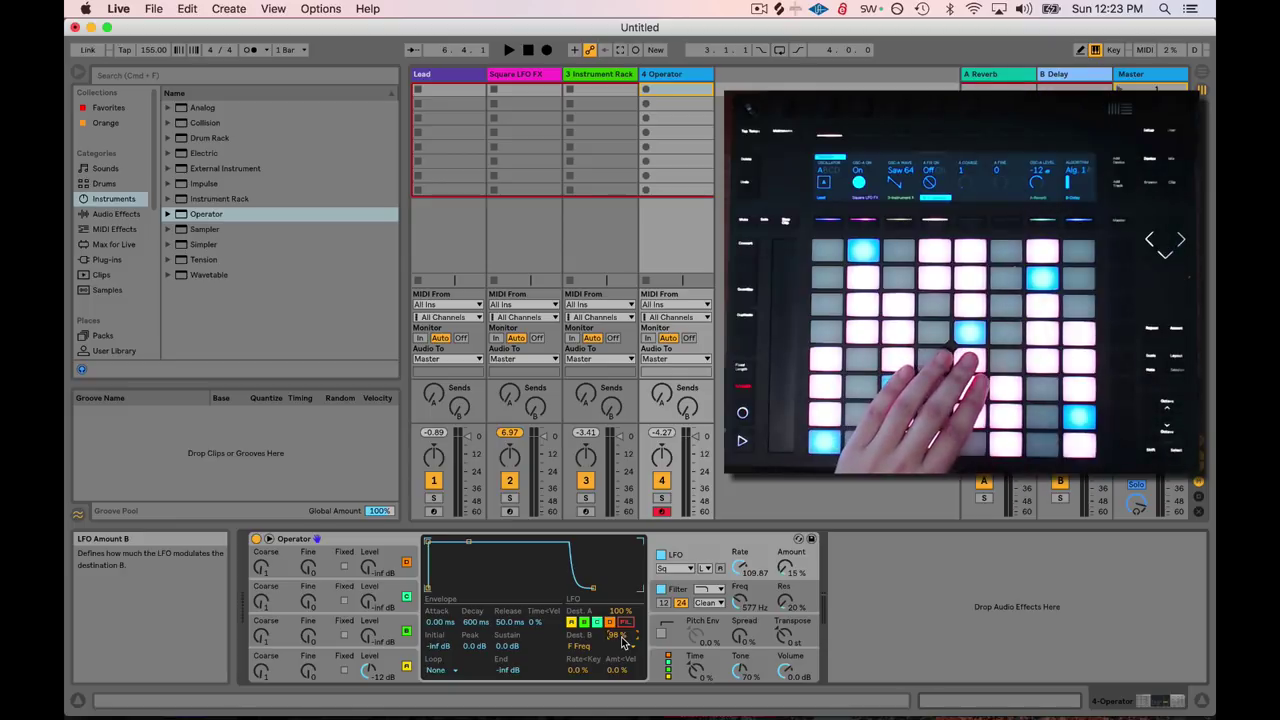
pyautogui.moveTo(627, 636); pyautogui.dragTo(624, 666)
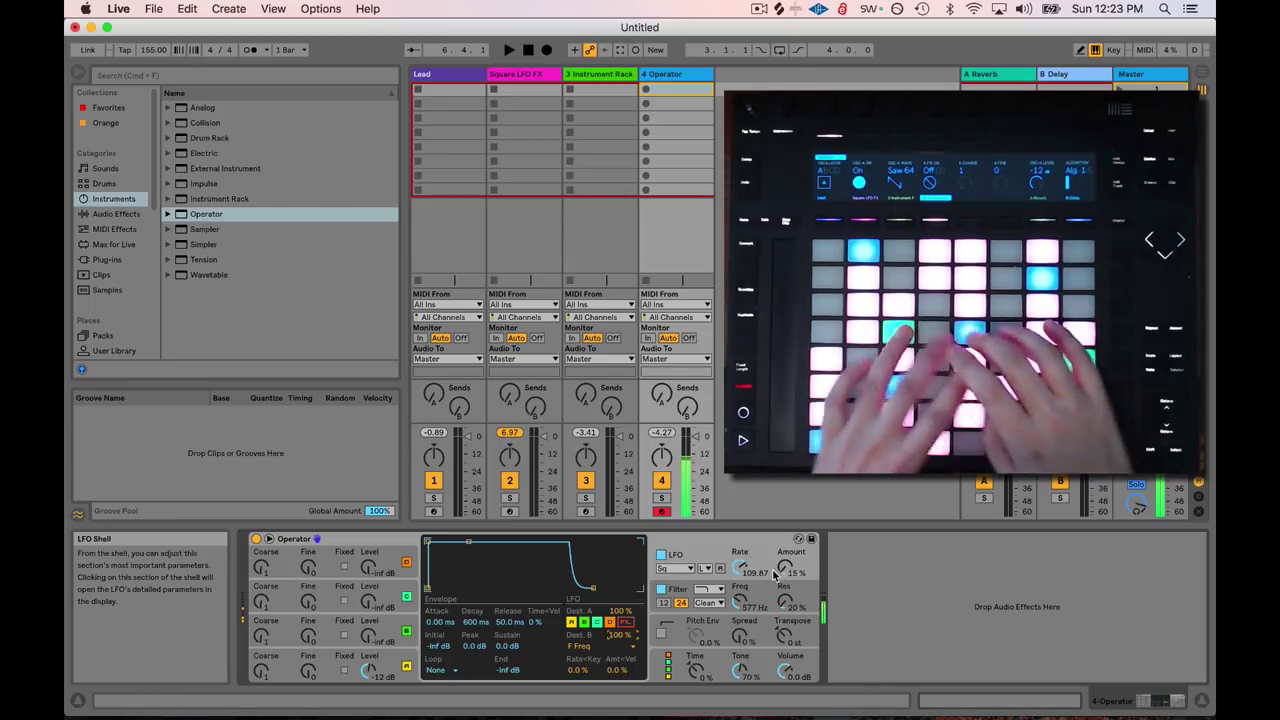
# - Lower the LFO amount to about 10% and raise the filter cutoff to 2.53 kHz
pyautogui.moveTo(788, 570)
pyautogui.mouseDown()
pyautogui.moveTo(788, 592)
pyautogui.moveTo(786, 562)
pyautogui.mouseUp()
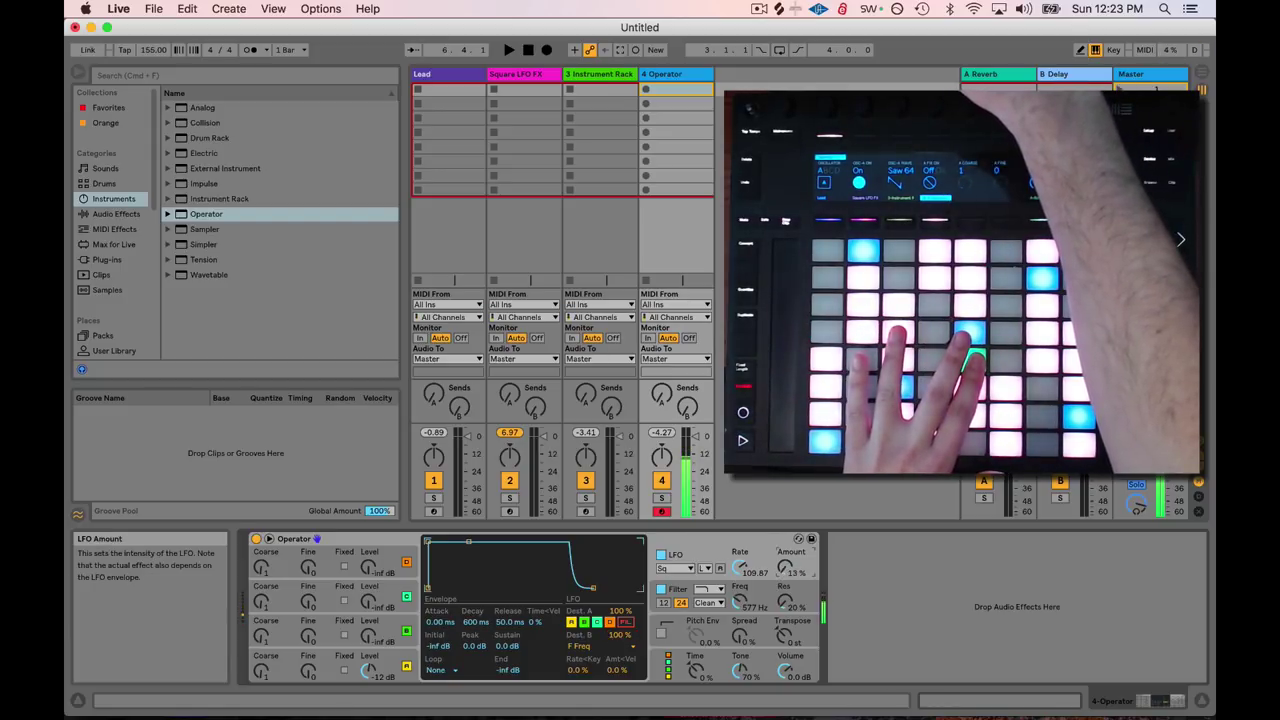
pyautogui.click(740, 600)
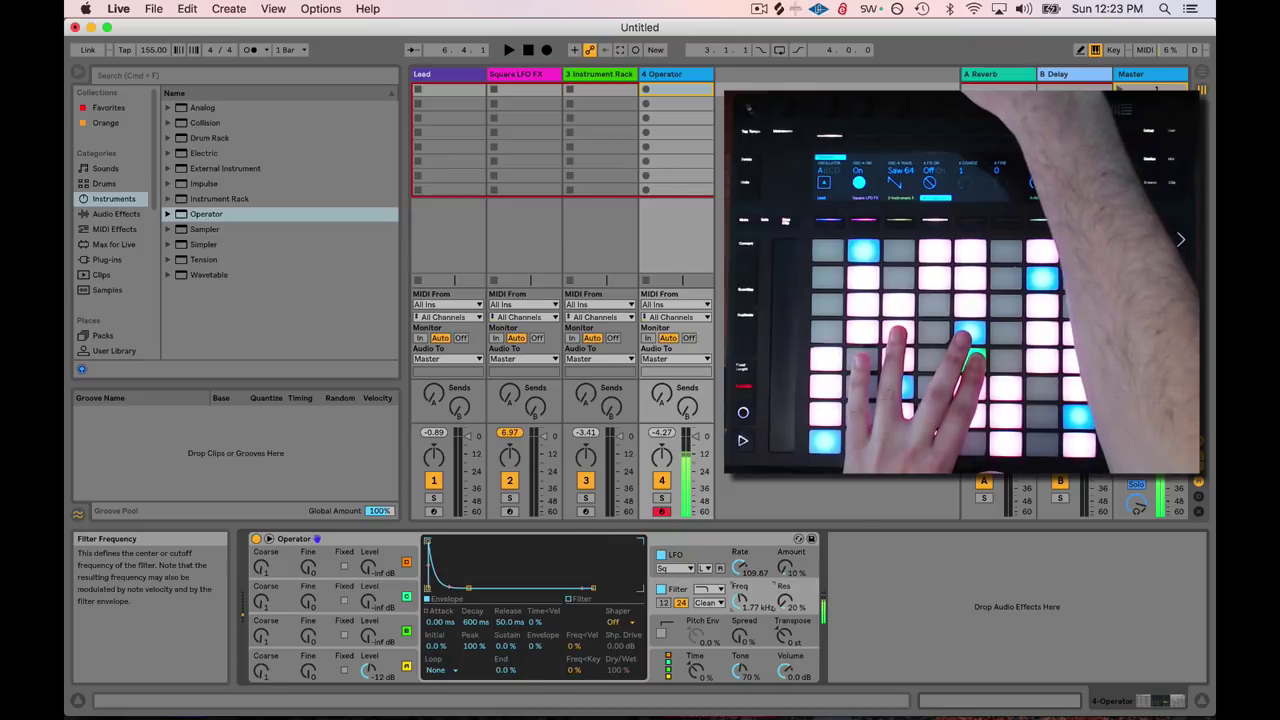
pyautogui.moveTo(740, 600); pyautogui.dragTo(783, 583)
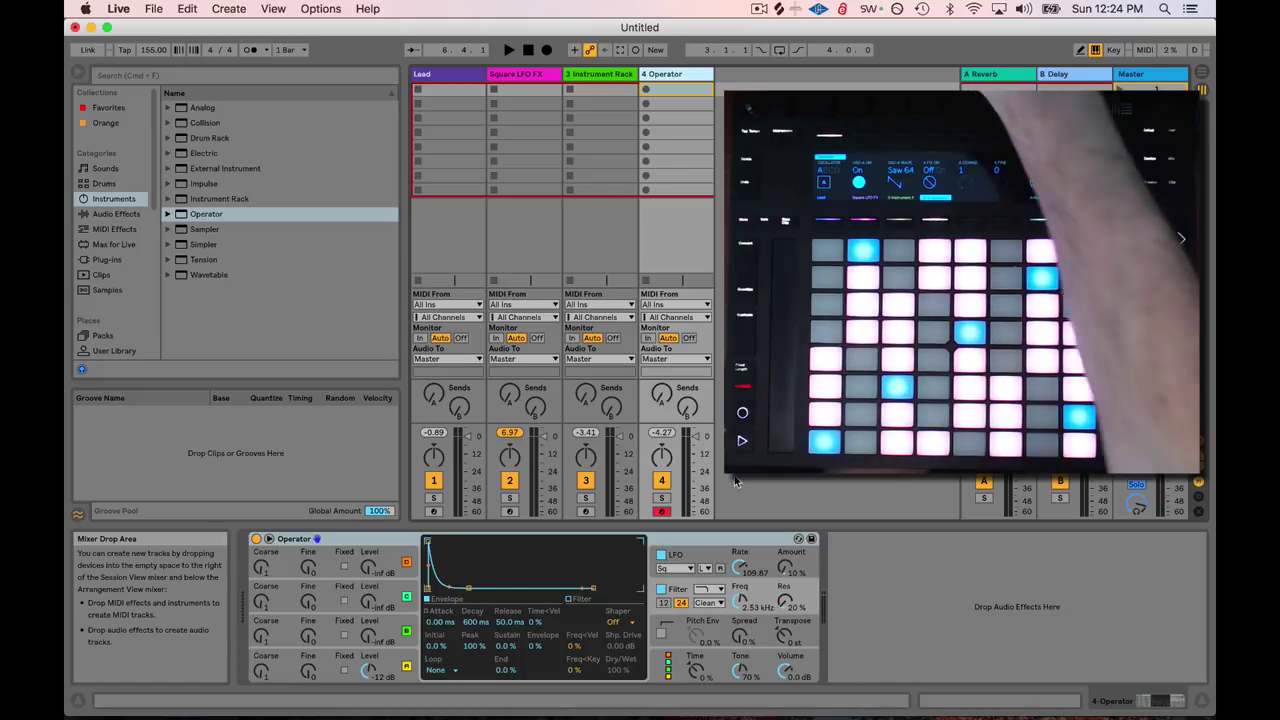
# - Make Operator monophonic with 1 voice and bring up the Glide and Time controls
pyautogui.click(700, 648)
pyautogui.click(431, 669)
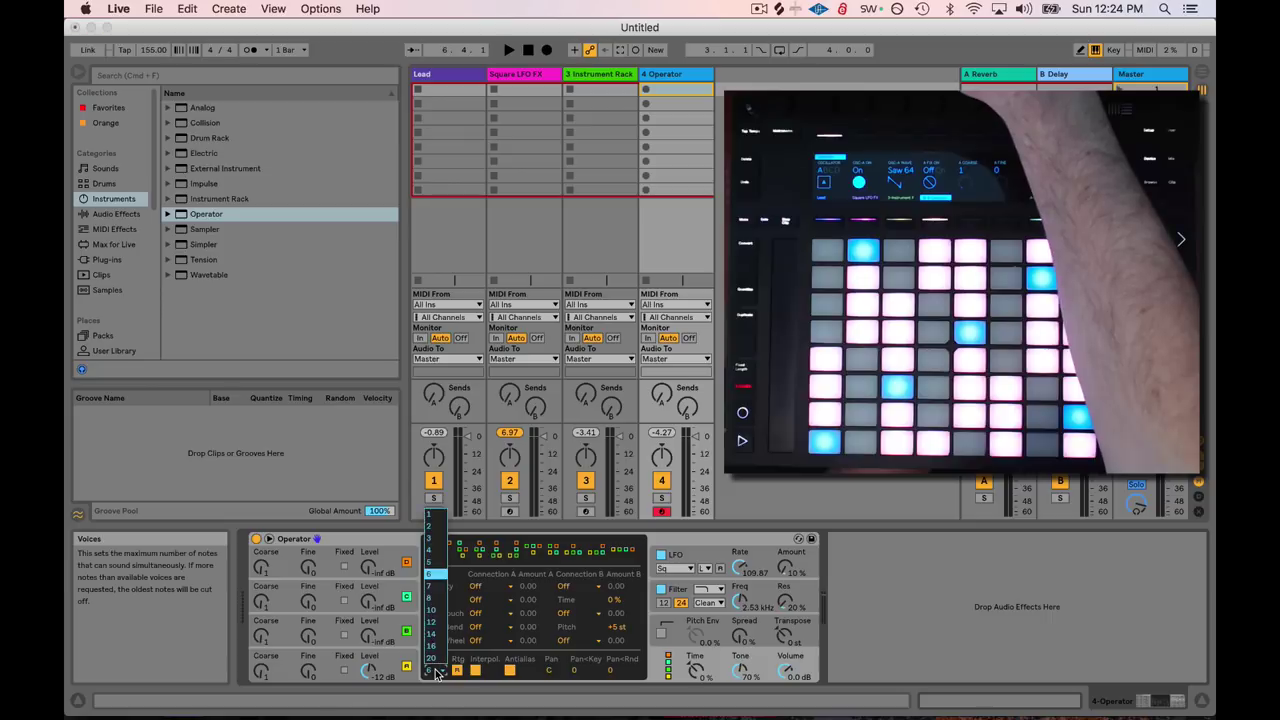
pyautogui.click(434, 516)
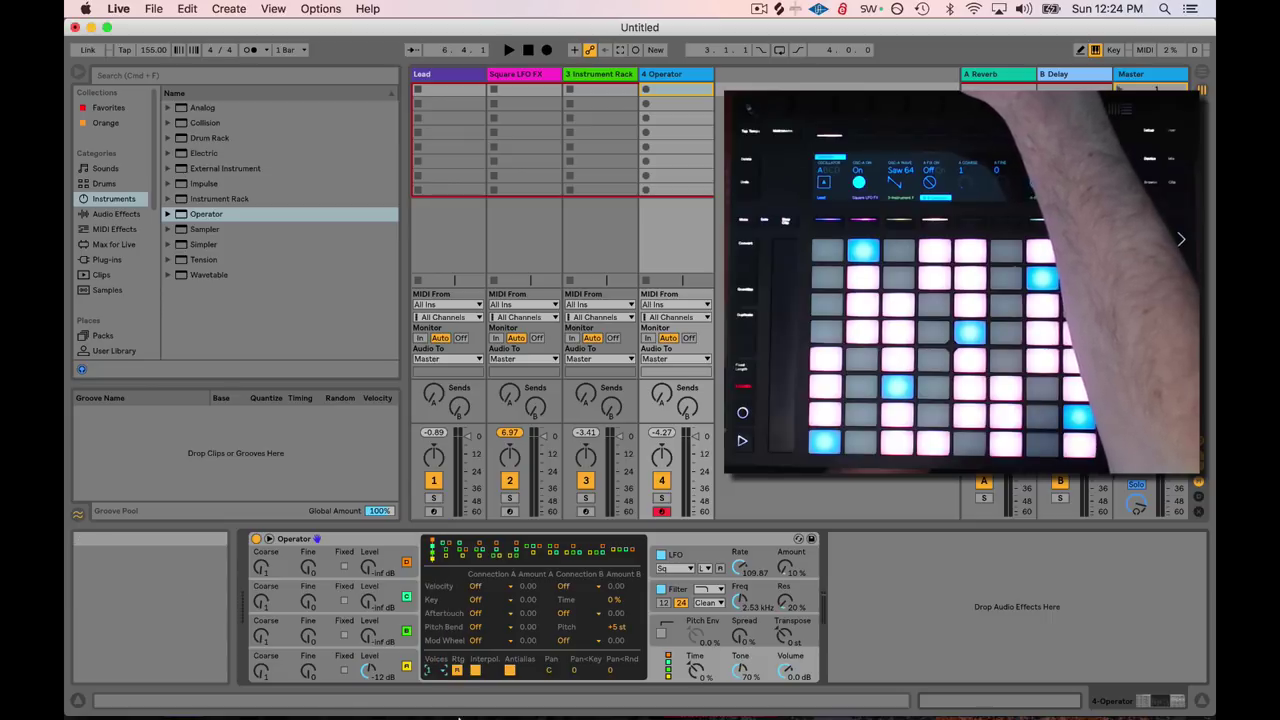
pyautogui.click(676, 638)
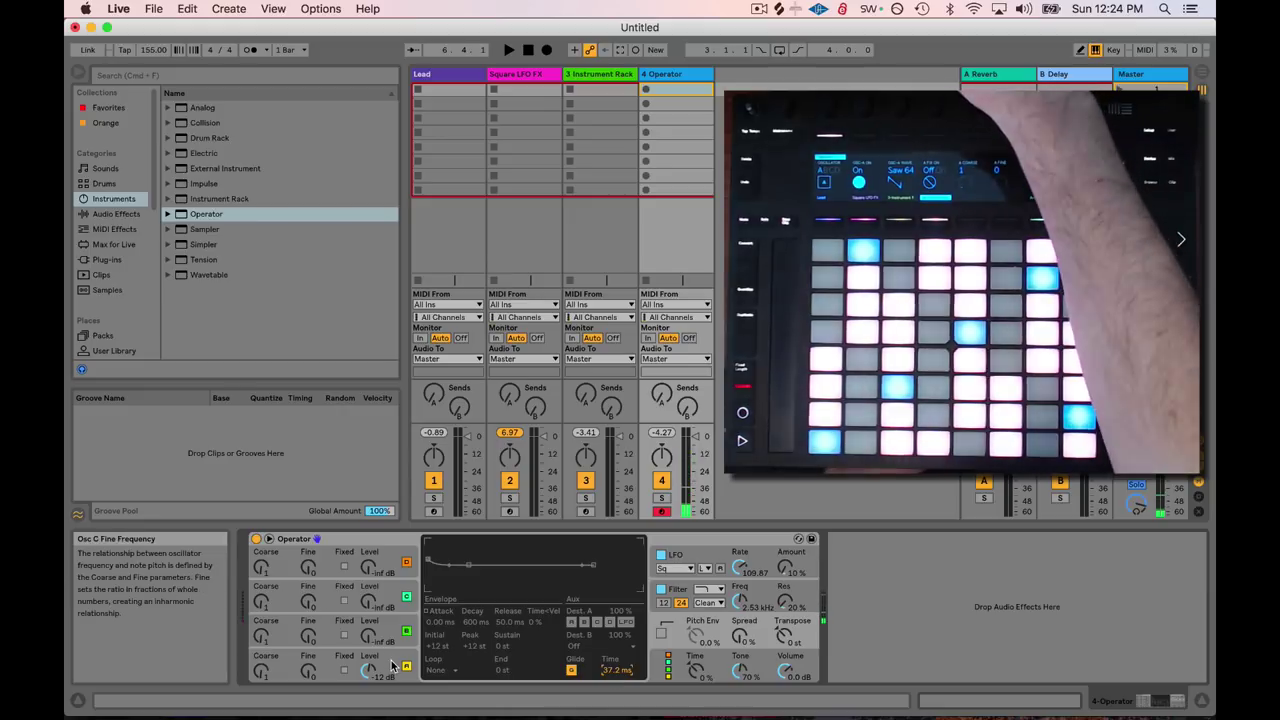
# - Lengthen the volume envelope release to about 87.3 ms and attack to 22.9 ms
pyautogui.moveTo(505, 627); pyautogui.dragTo(505, 615)
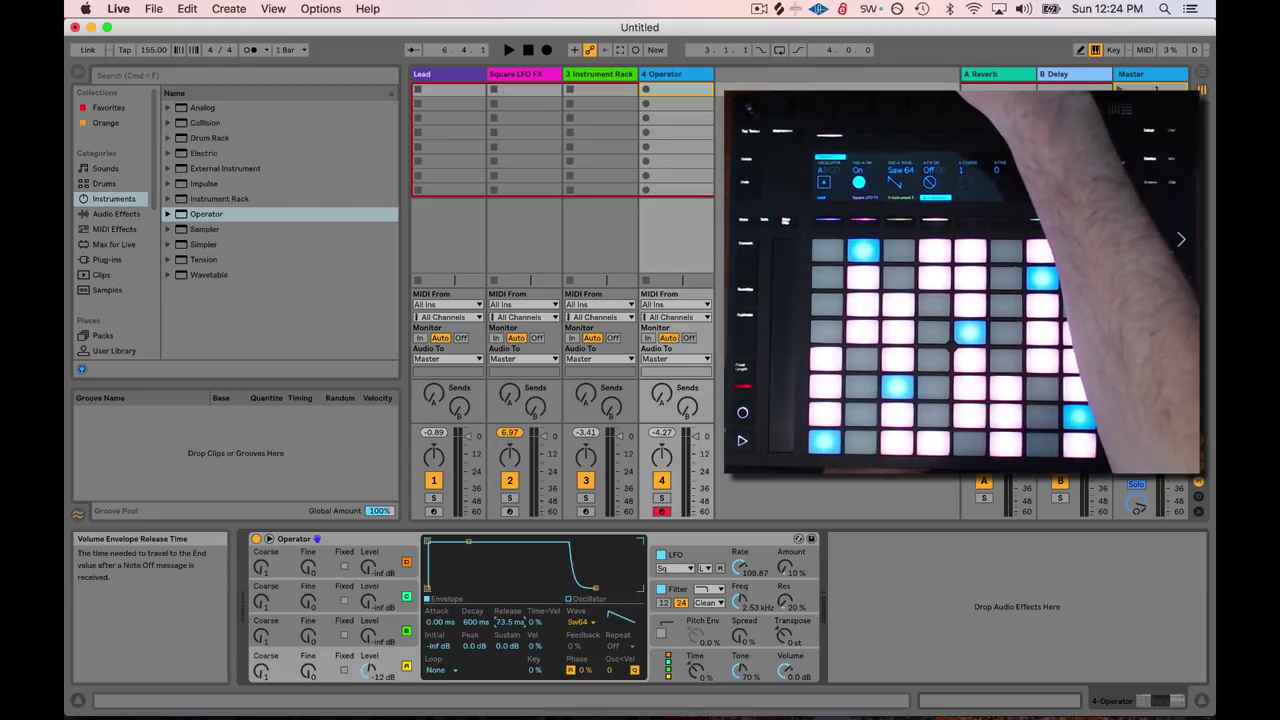
pyautogui.click(658, 578)
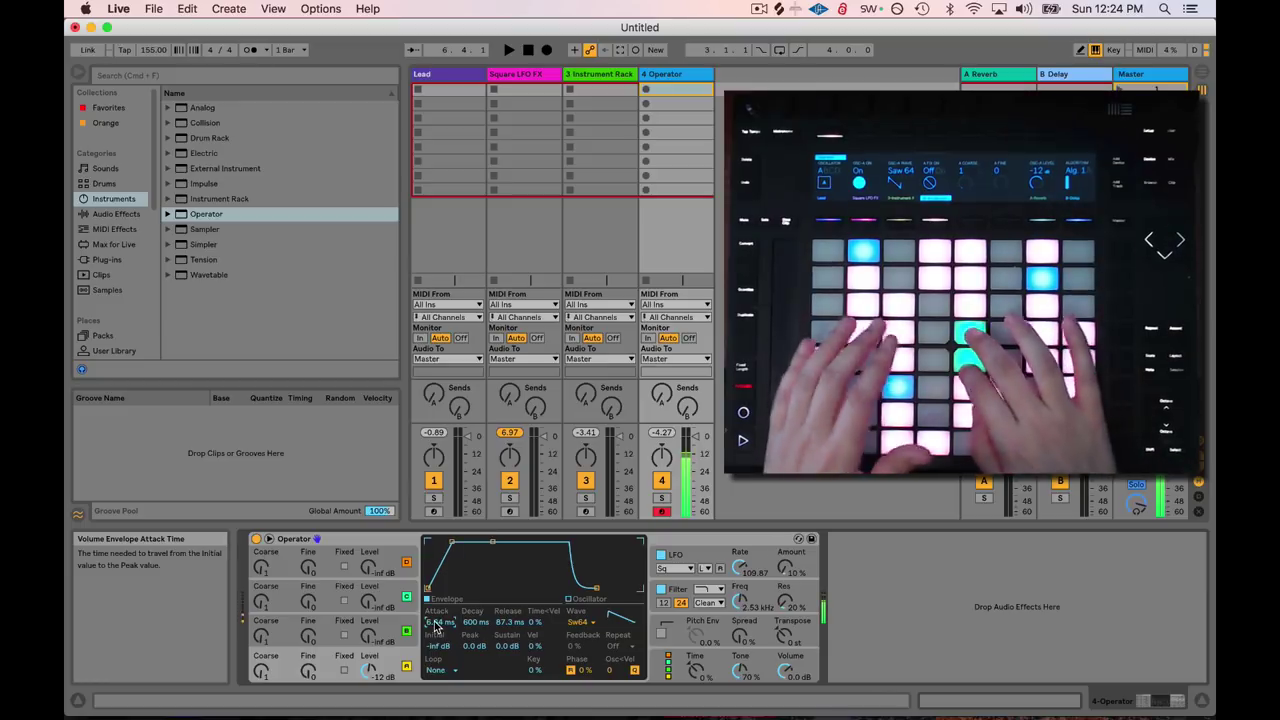
pyautogui.moveTo(435, 627); pyautogui.dragTo(435, 612)
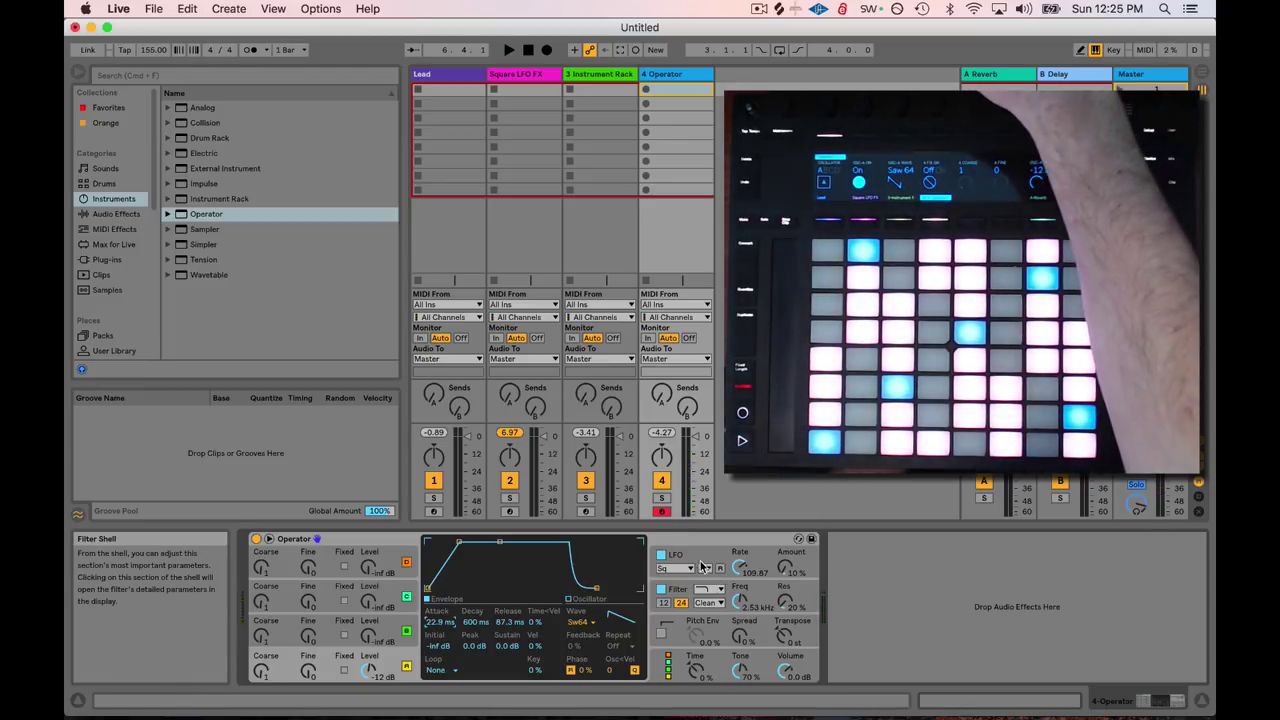
pyautogui.click(740, 600)
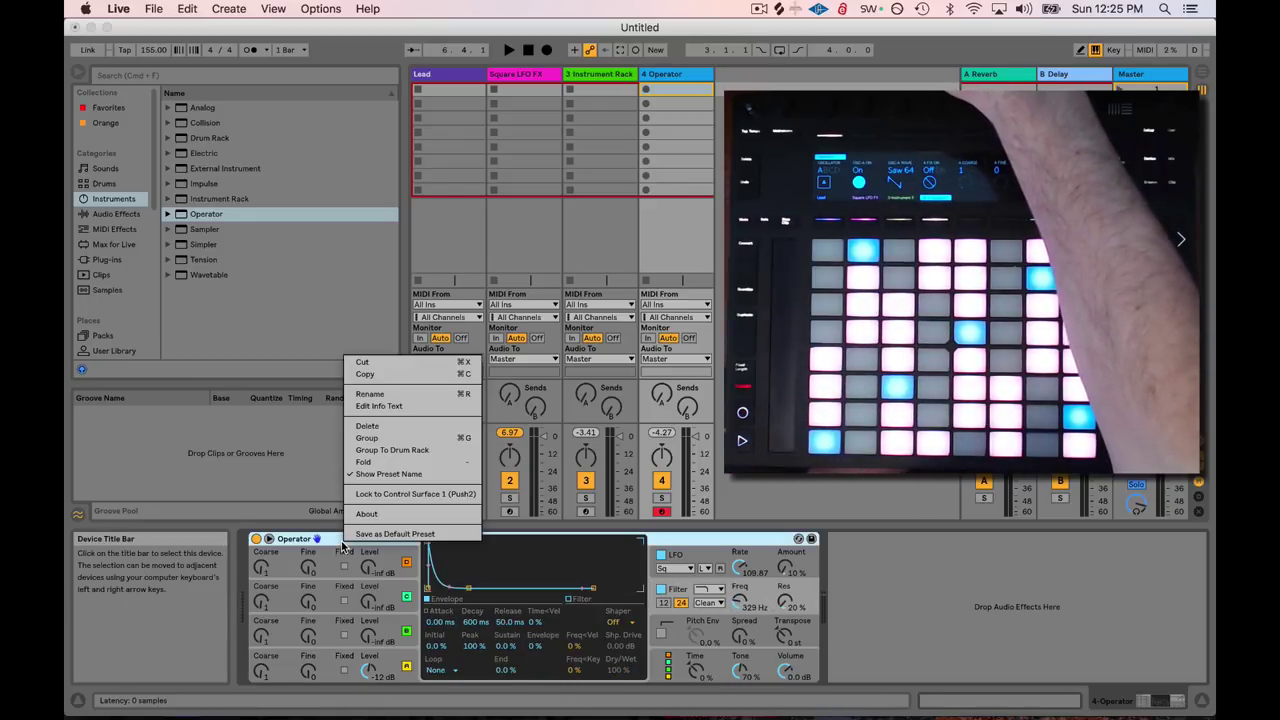
# - Group Operator into an Instrument Rack and map Filter Freq to Macro 1, ranging 30.0 Hz–4.77 kHz
pyautogui.rightClick(346, 539)
pyautogui.click(378, 440)
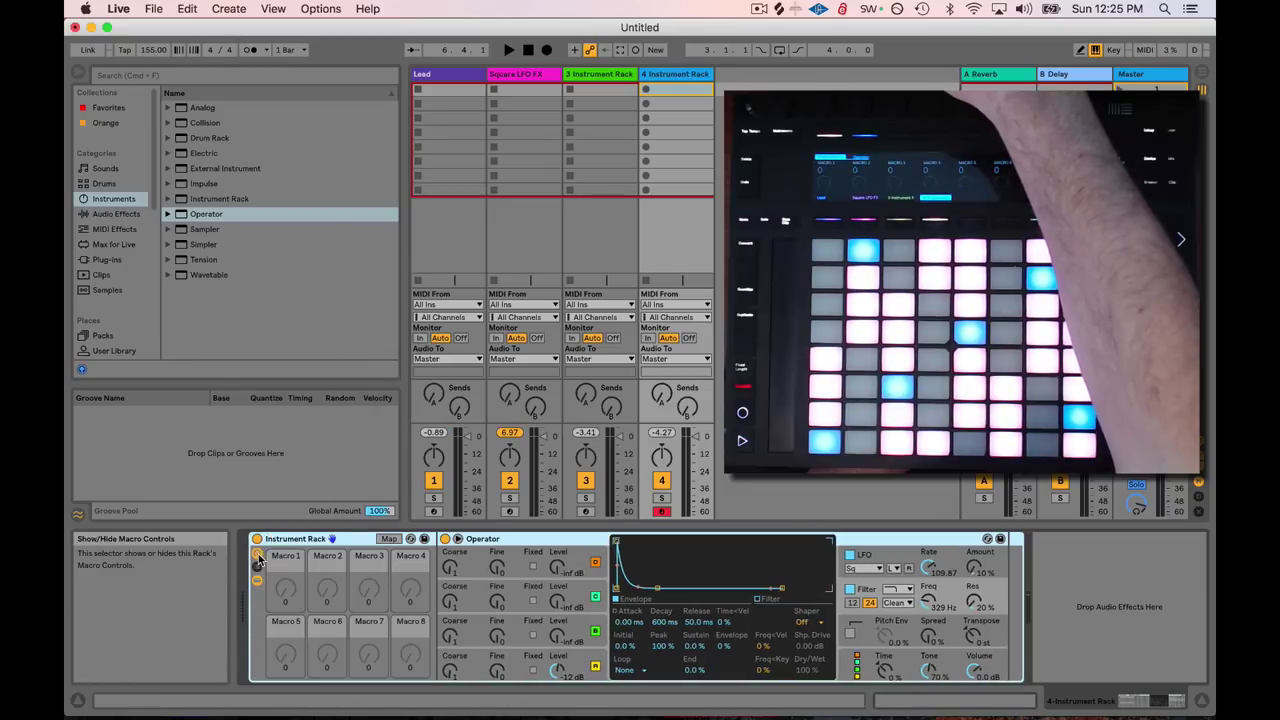
pyautogui.click(388, 538)
pyautogui.click(929, 602)
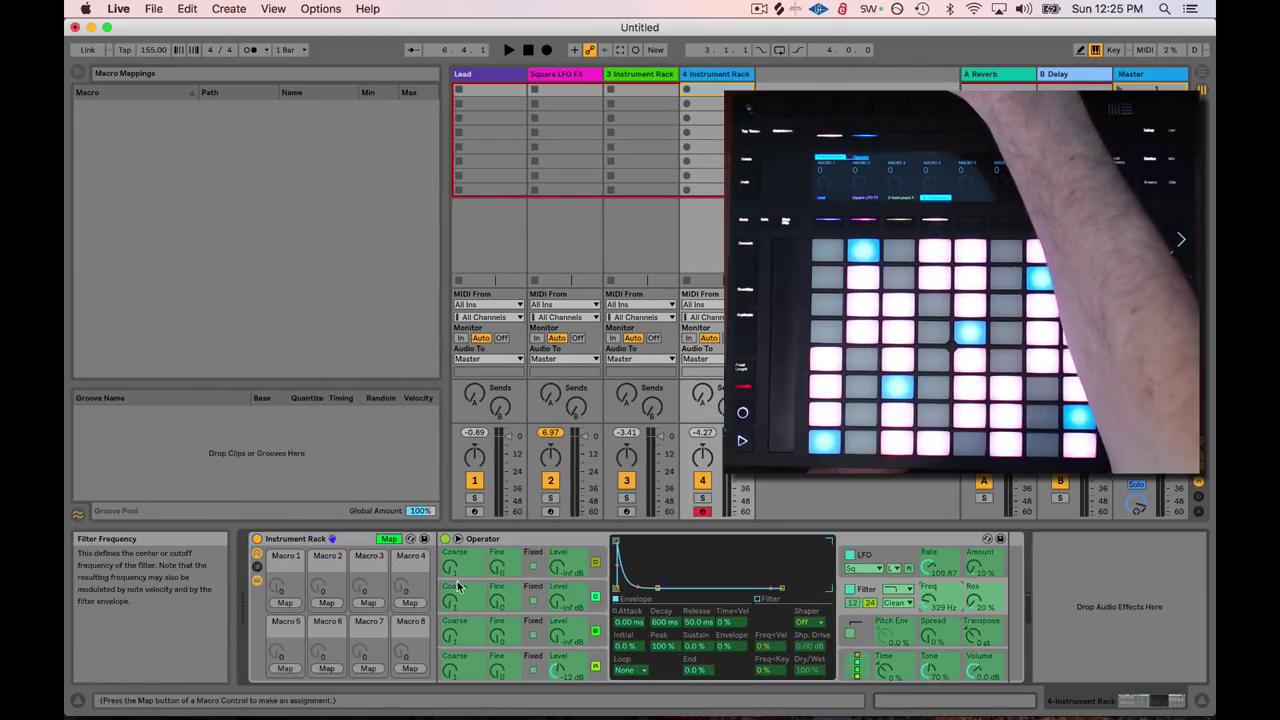
pyautogui.click(295, 606)
pyautogui.click(283, 590)
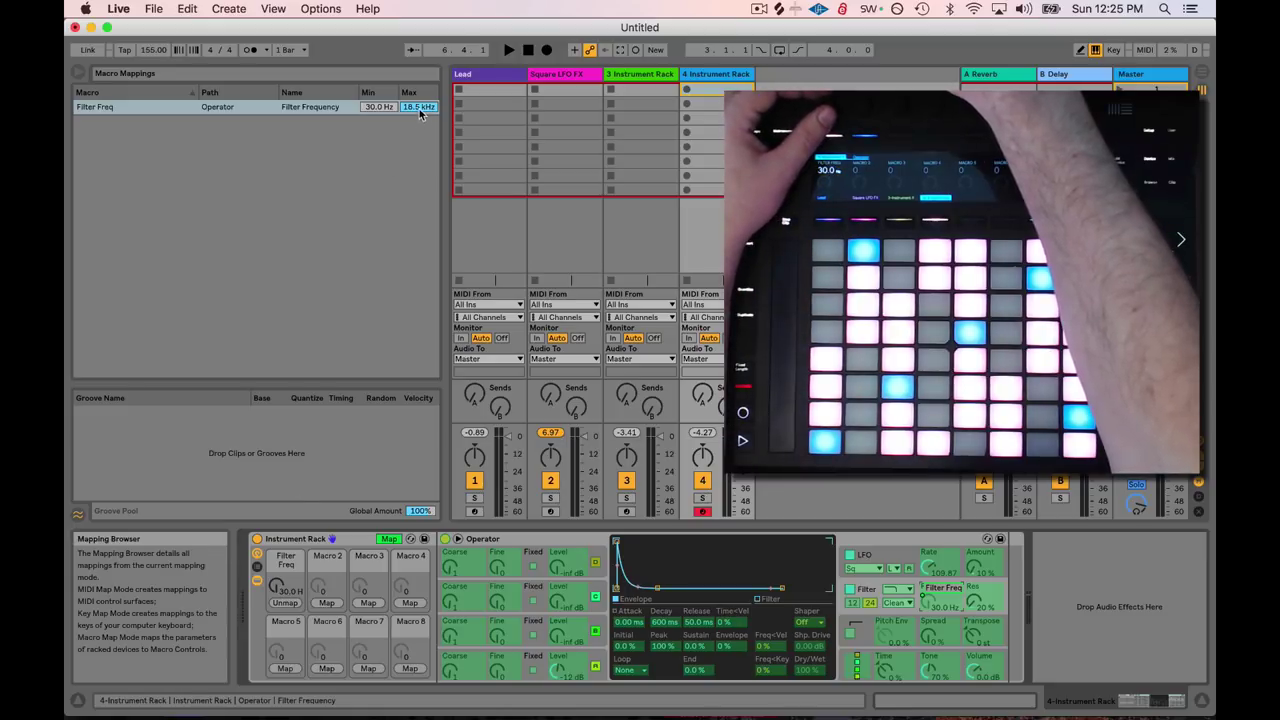
pyautogui.moveTo(420, 113); pyautogui.dragTo(420, 150)
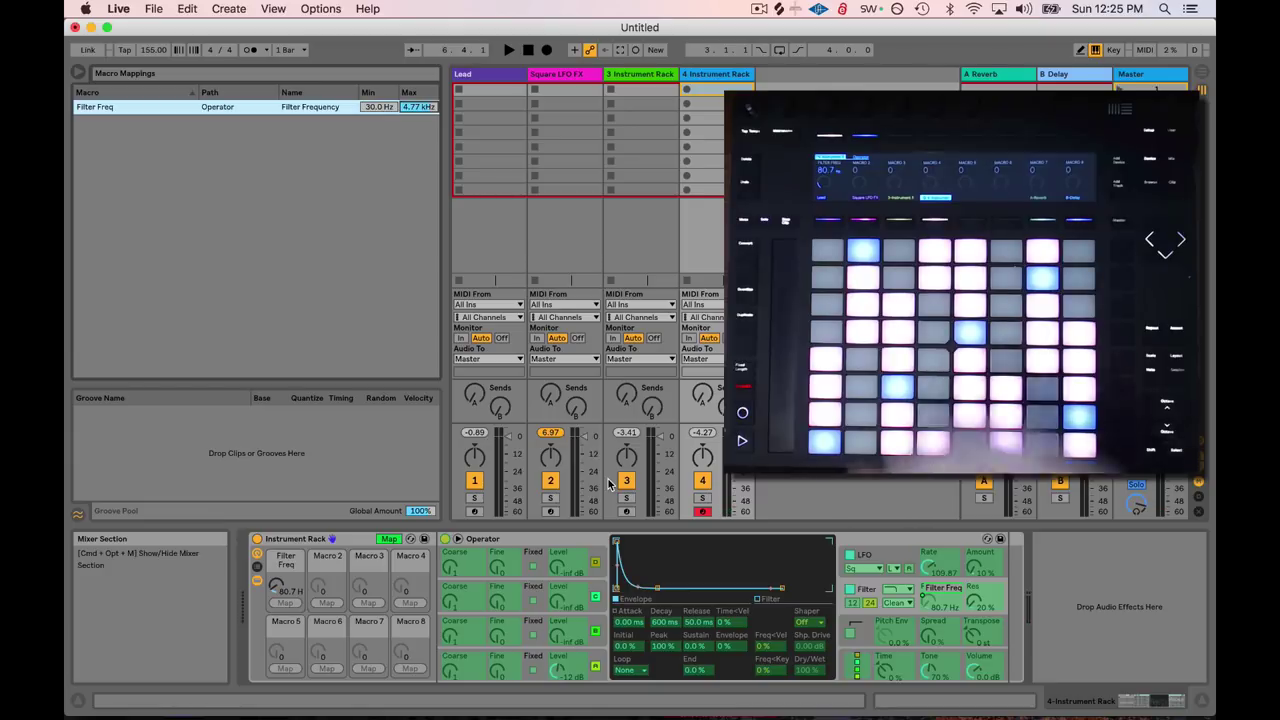
# - Map filter resonance to Macro 1 as well, inverted from 63% down to 20%
pyautogui.click(975, 606)
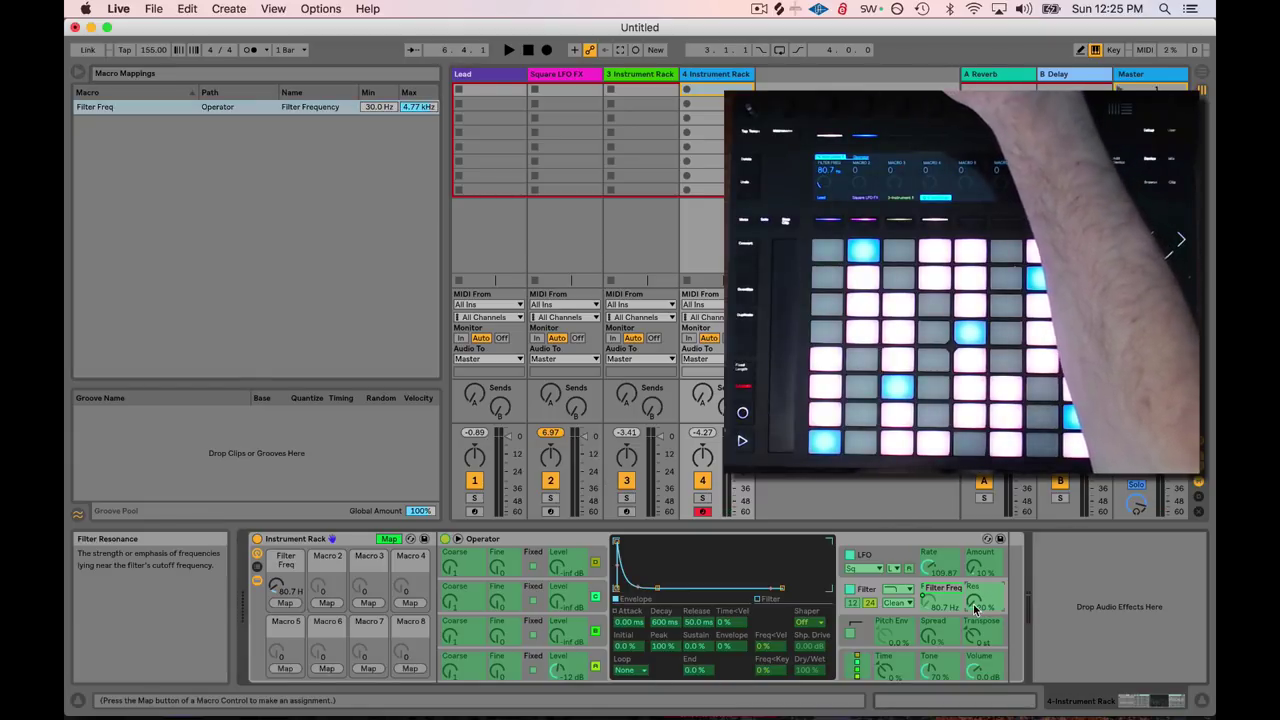
pyautogui.click(285, 603)
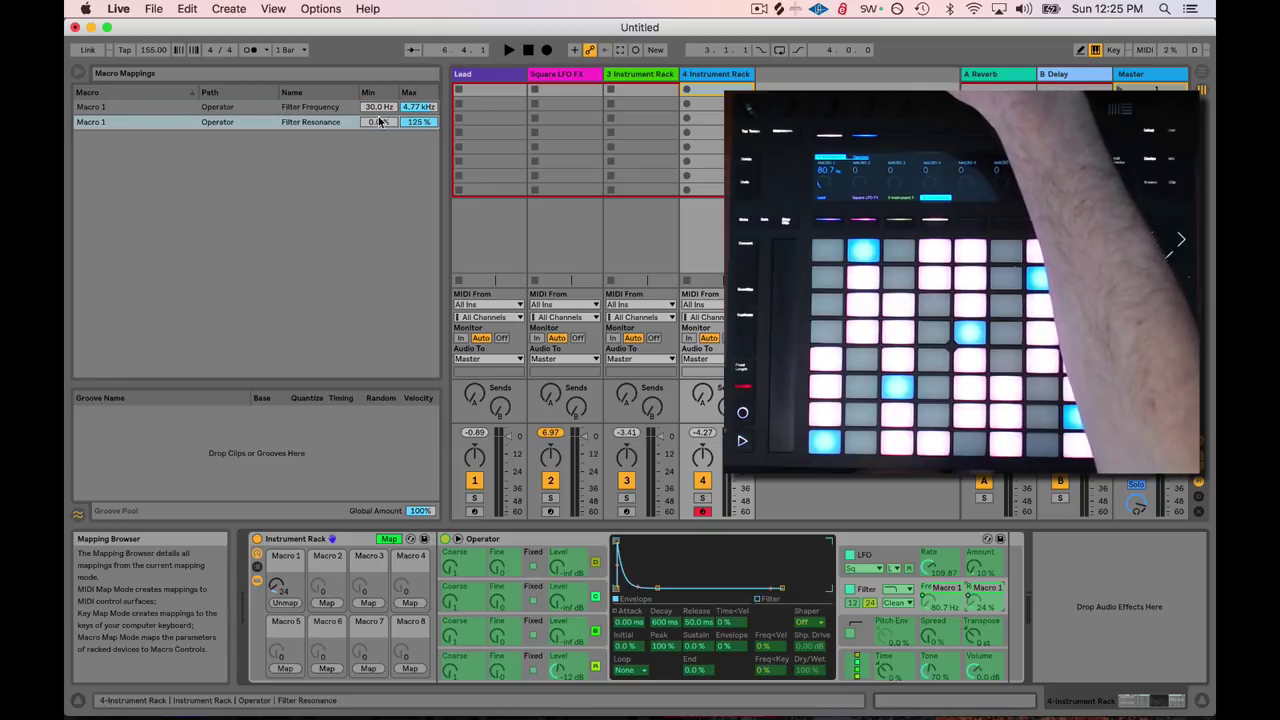
pyautogui.moveTo(378, 122); pyautogui.dragTo(378, 103)
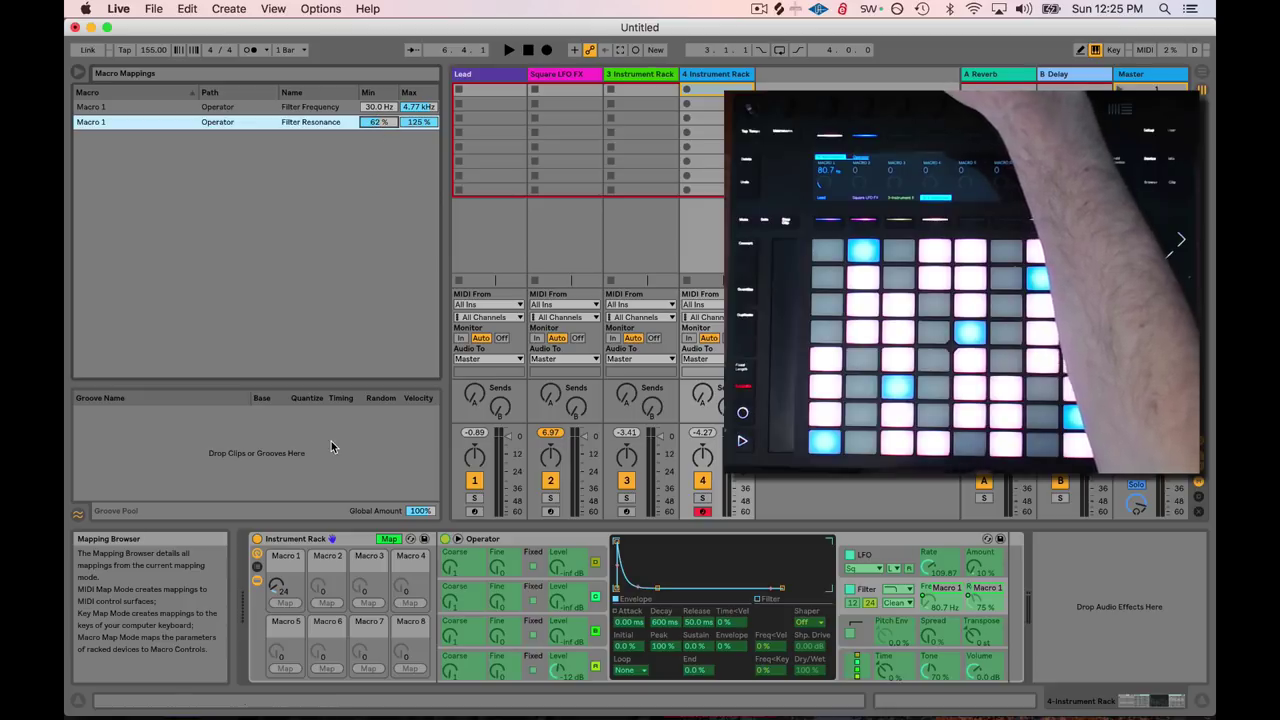
pyautogui.click(378, 122)
pyautogui.moveTo(416, 122); pyautogui.dragTo(416, 158)
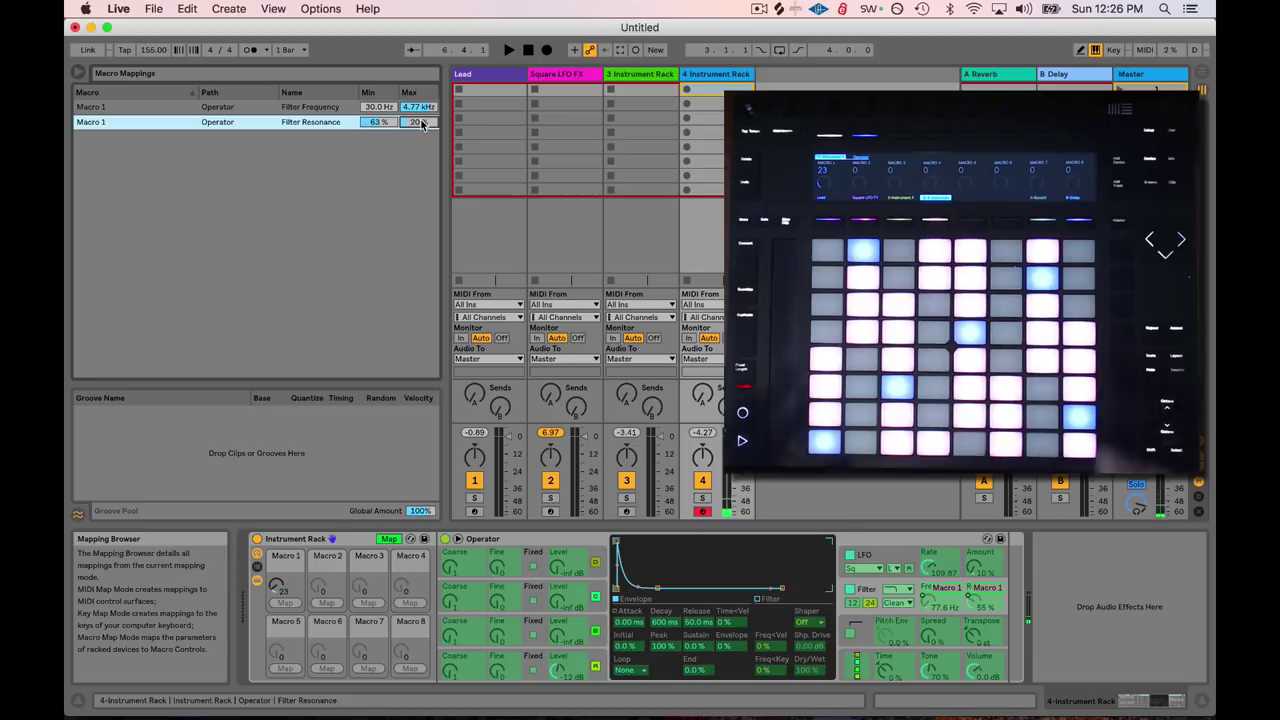
# - Exit Map mode and switch oscillator B's waveform to Noise White
pyautogui.click(388, 539)
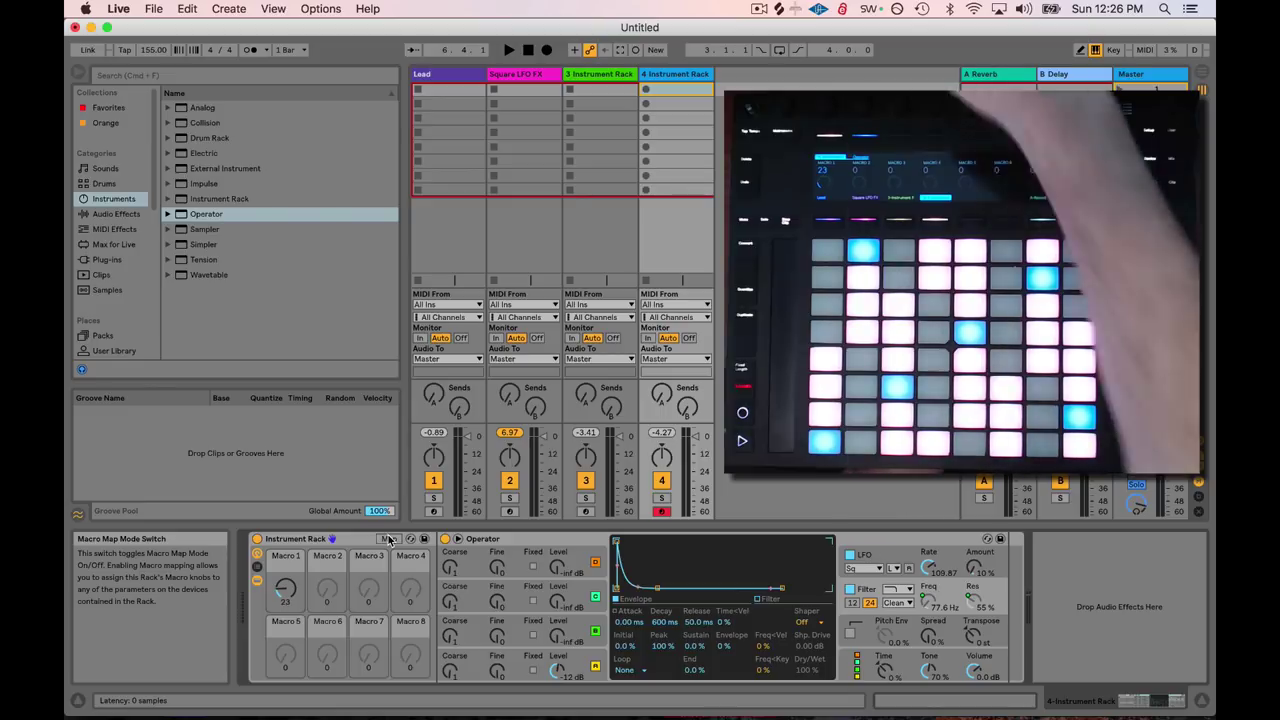
pyautogui.click(580, 638)
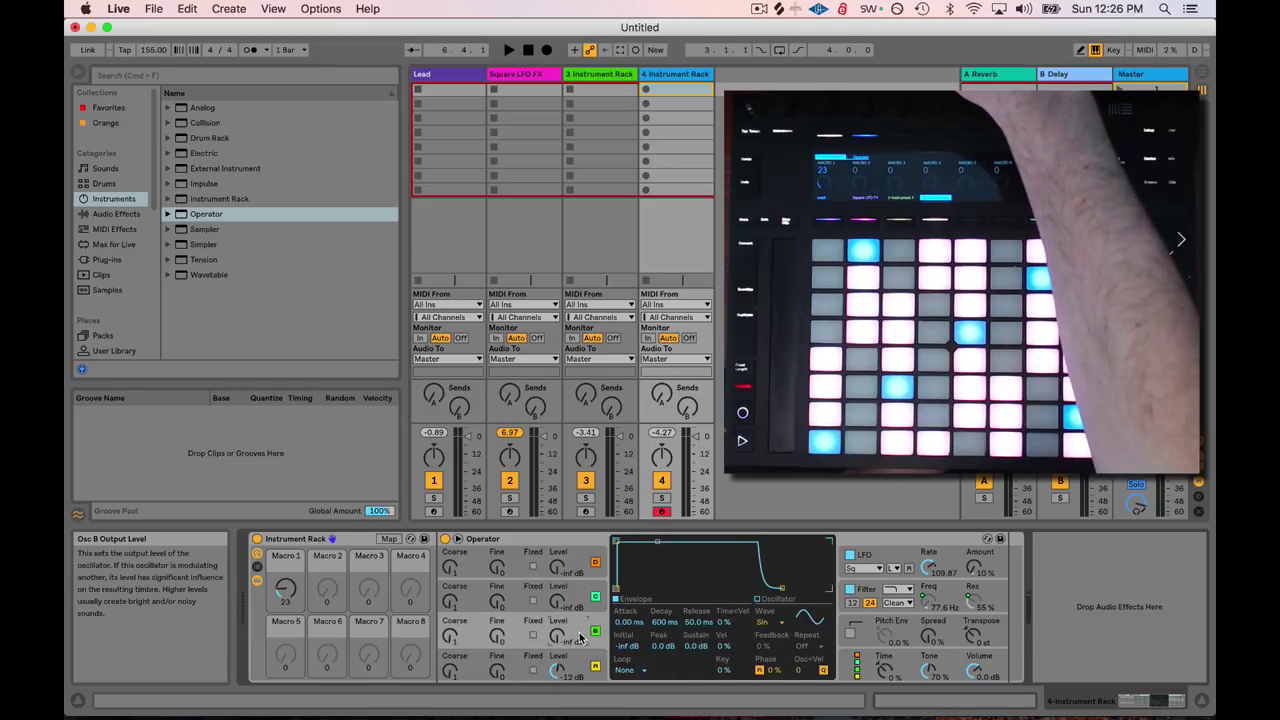
pyautogui.click(770, 622)
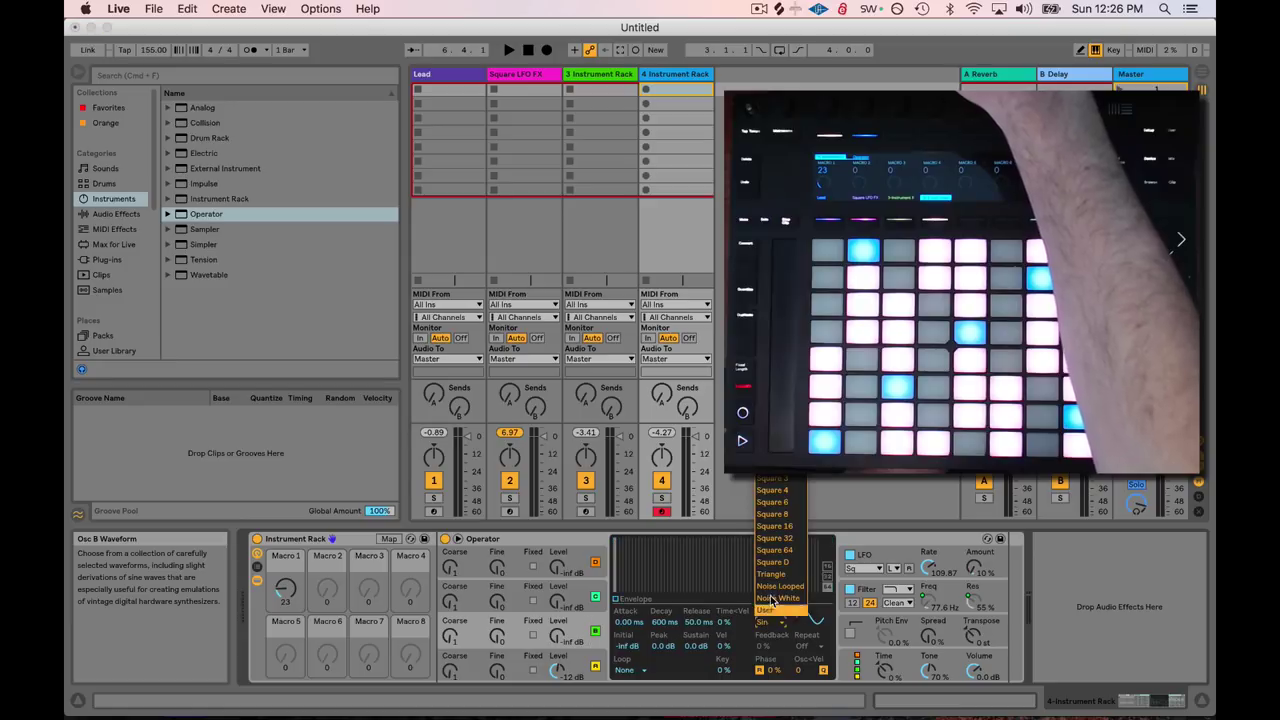
pyautogui.click(782, 598)
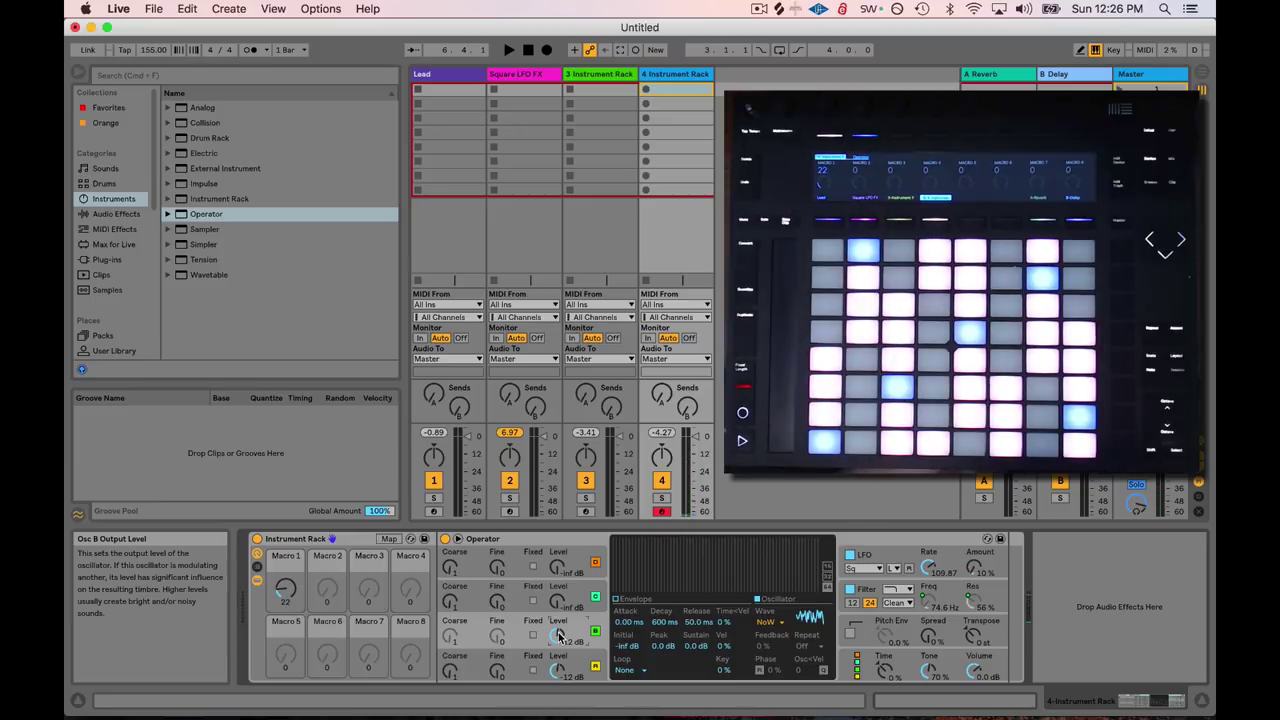
# - Flip between oscillator A and B views, finishing on Operator's global settings page
pyautogui.click(859, 668)
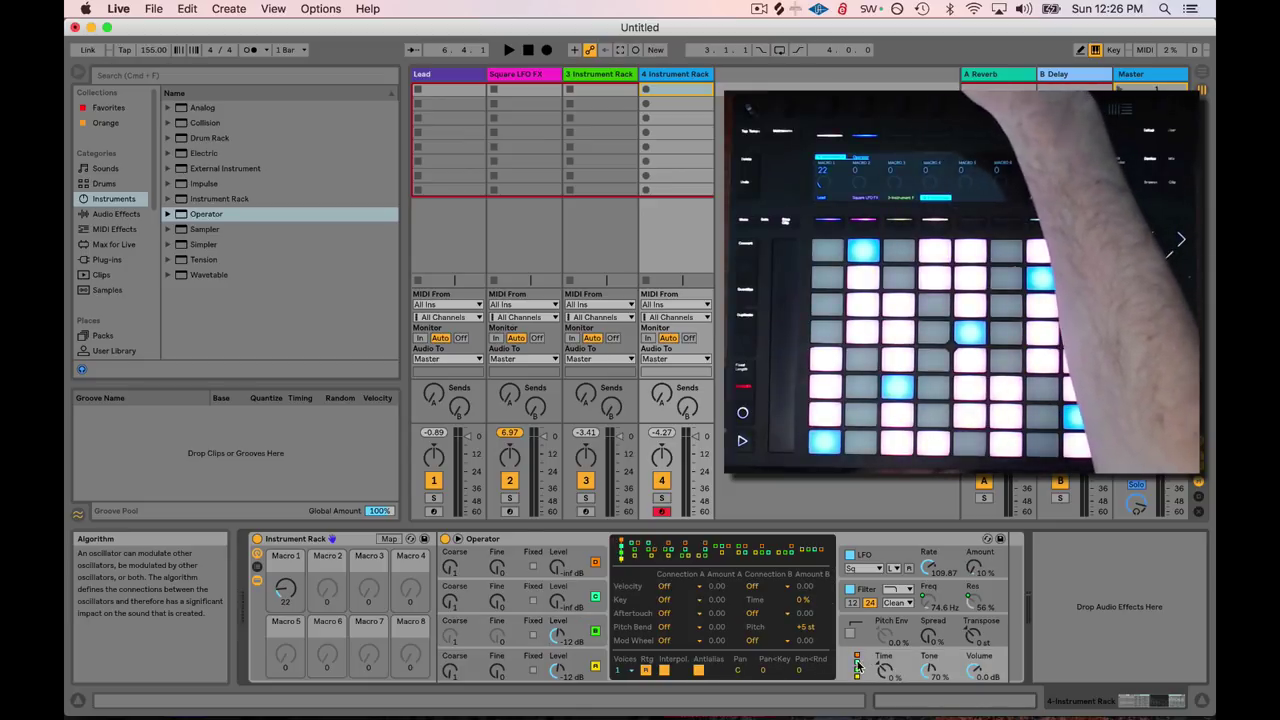
pyautogui.click(558, 638)
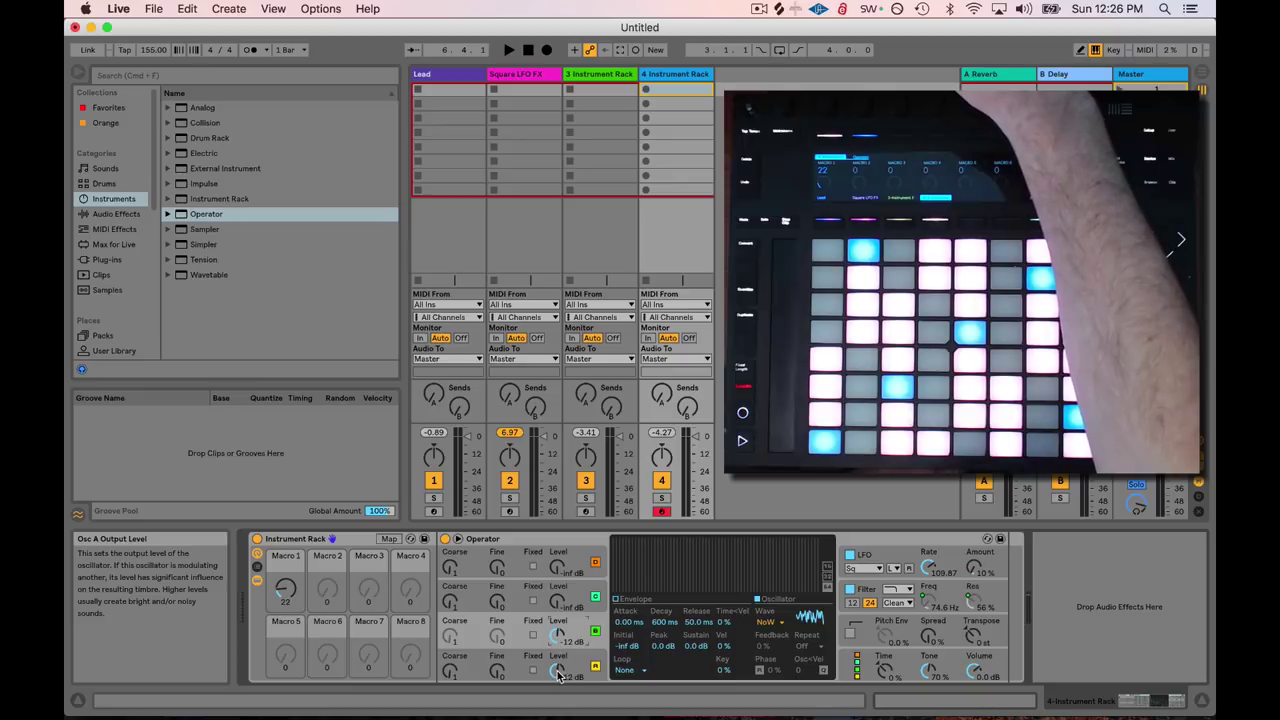
pyautogui.click(558, 673)
pyautogui.click(560, 646)
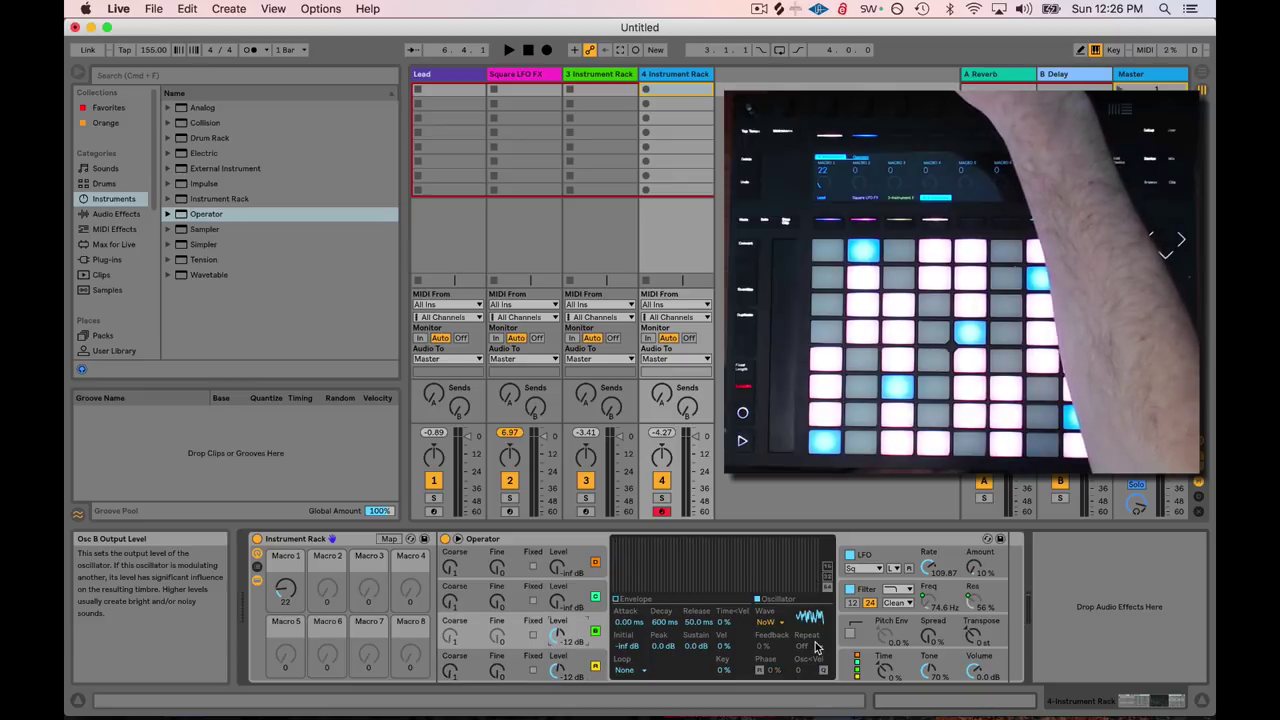
pyautogui.click(856, 669)
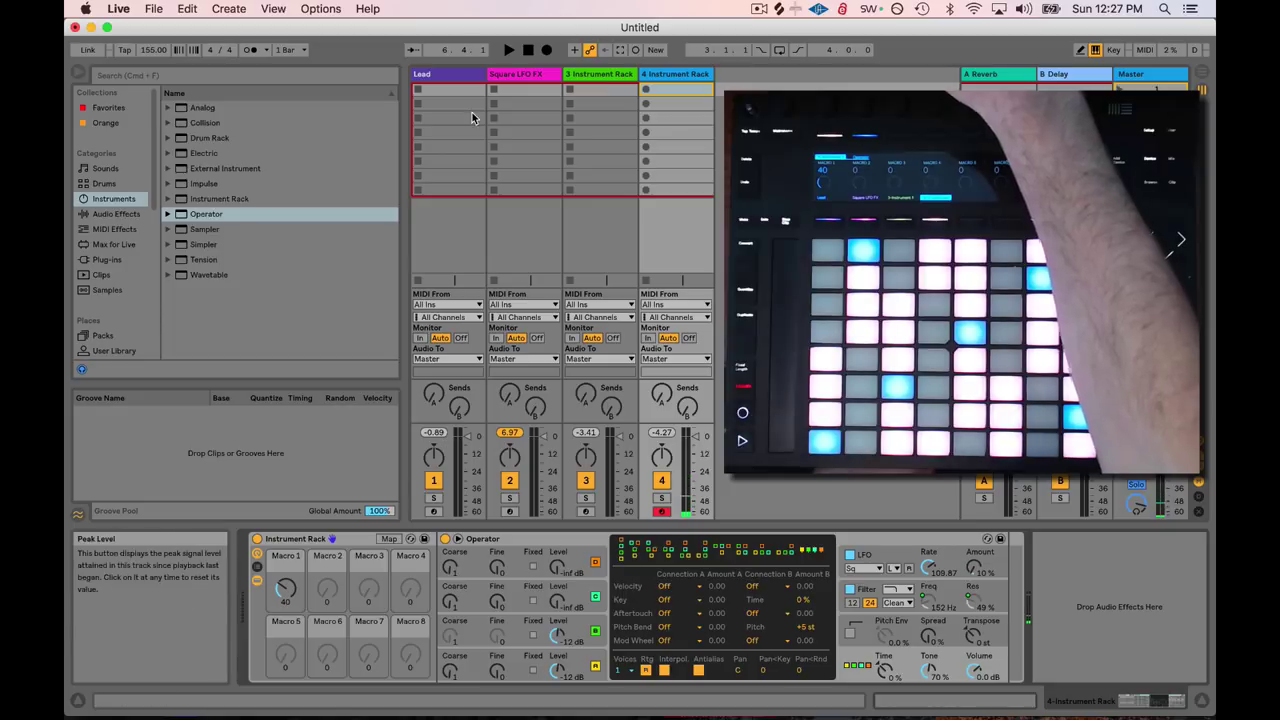
# - Re-enable the rack's Map mode and select Macro 1's Filter Frequency mapping to raise its Max above 4.77 kHz
pyautogui.click(389, 538)
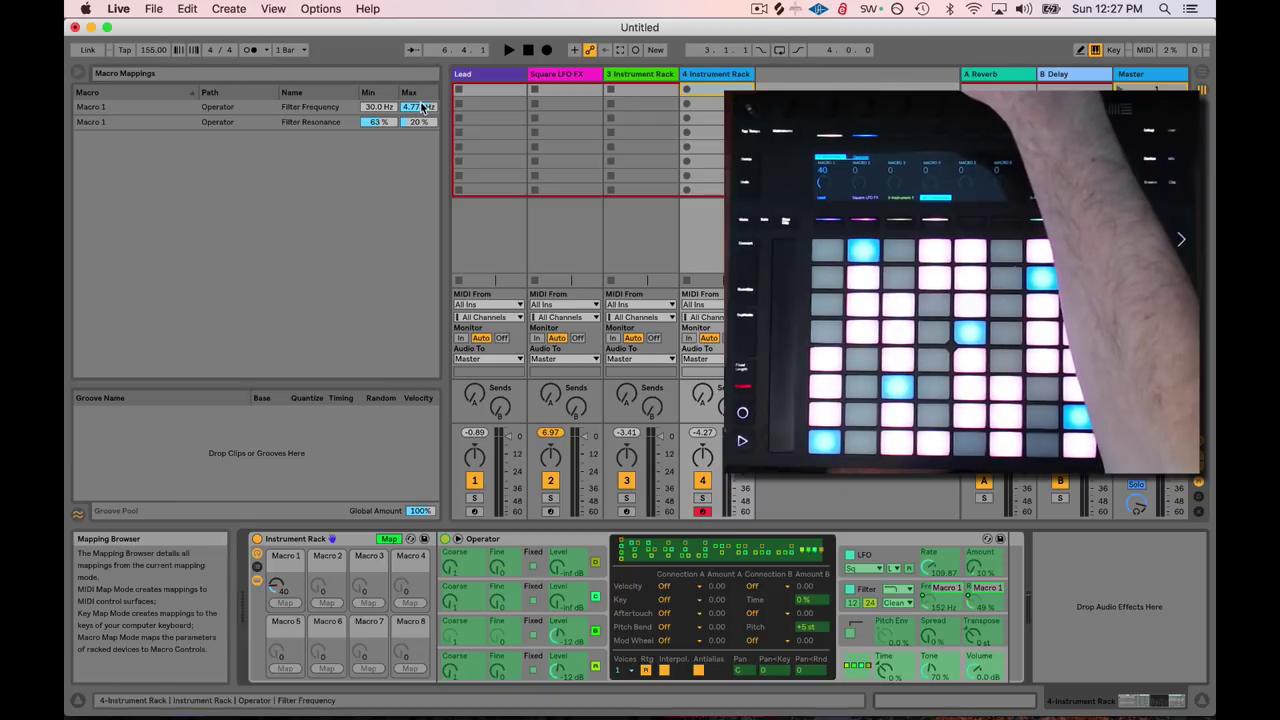
pyautogui.click(240, 106)
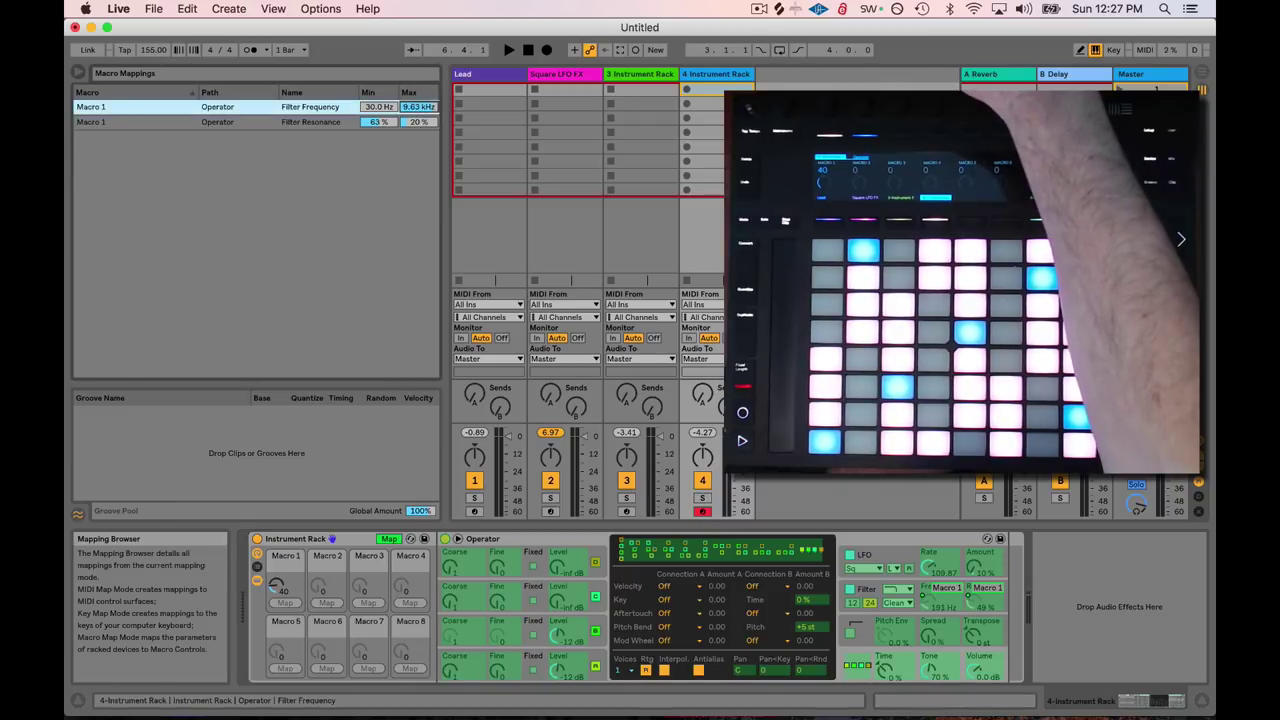